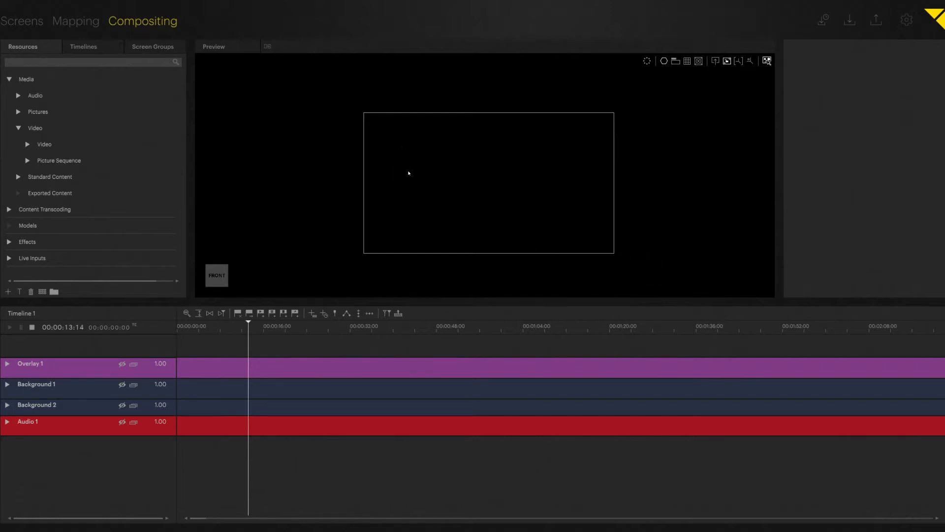
- Save a copy of the project under the name "task 4"
{"action": "left_click", "coordinate": [906, 20]}
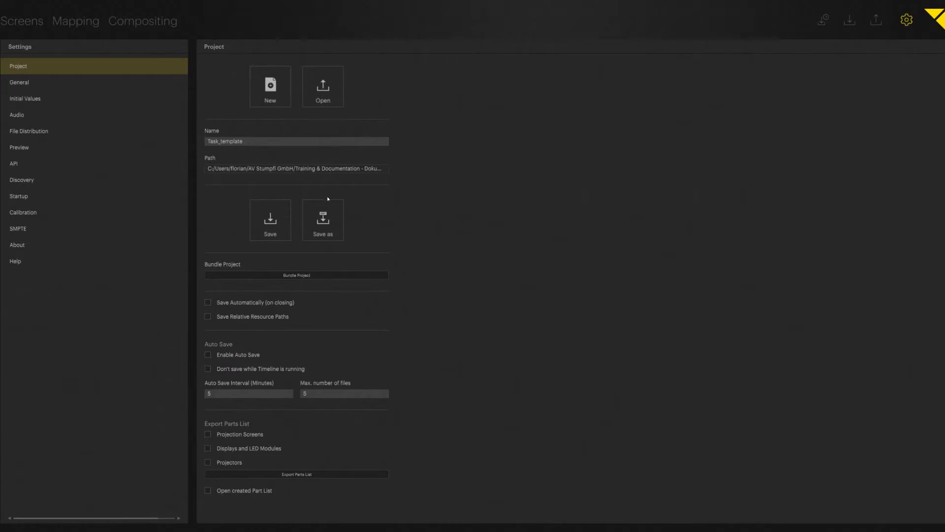
{"action": "left_click", "coordinate": [324, 216]}
{"action": "type", "text": "task"}
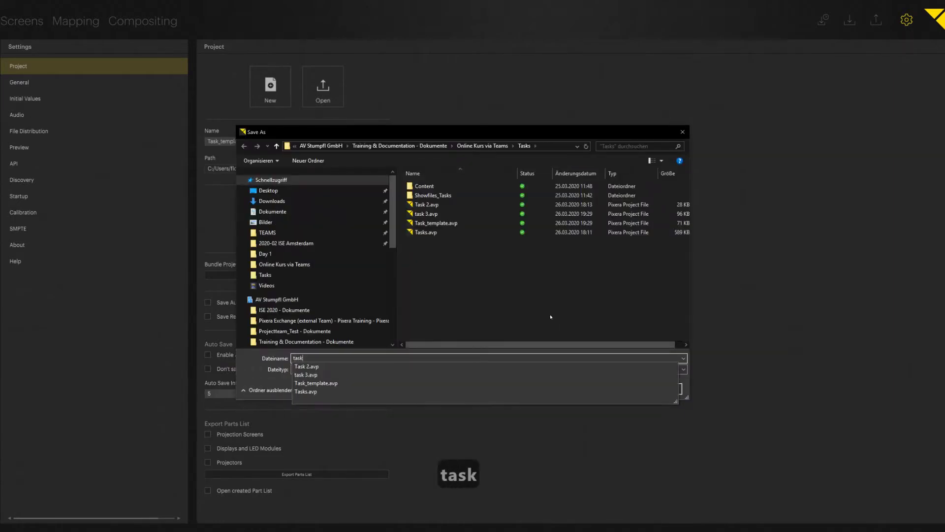
{"action": "type", "text": " 4"}
{"action": "key", "text": "Return"}
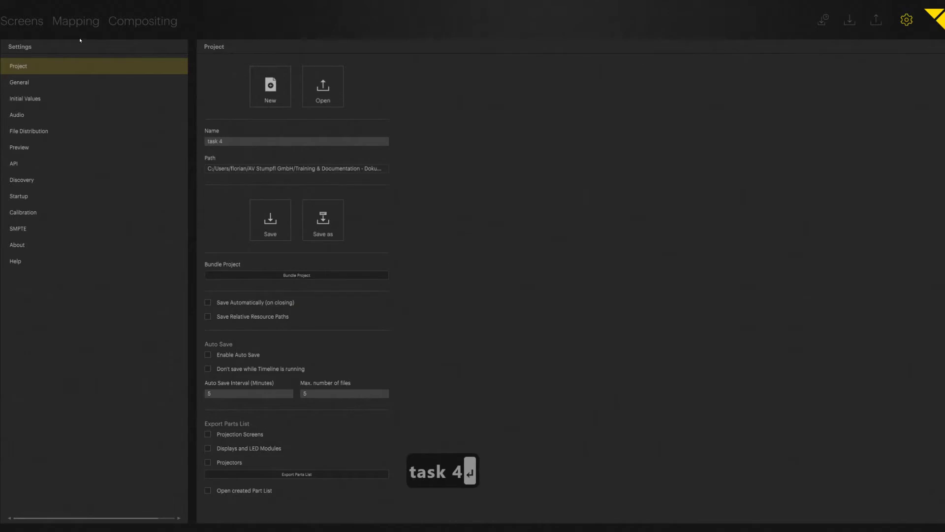
- Place video1.mov at the start of the Background 1 layer in the compositing timeline and set the clip's duration to 25 seconds
{"action": "left_click", "coordinate": [136, 21]}
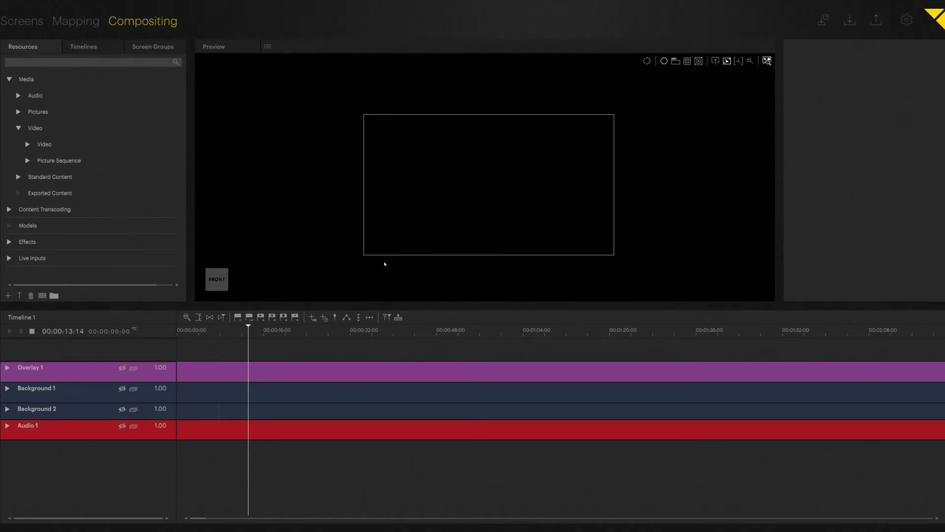
{"action": "left_click", "coordinate": [27, 144]}
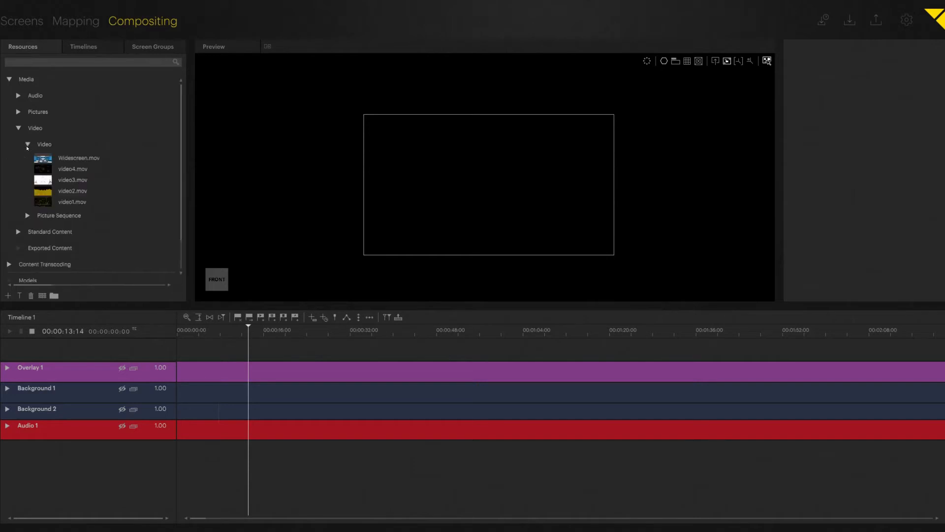
{"action": "left_click_drag", "start_coordinate": [43, 202], "coordinate": [176, 392]}
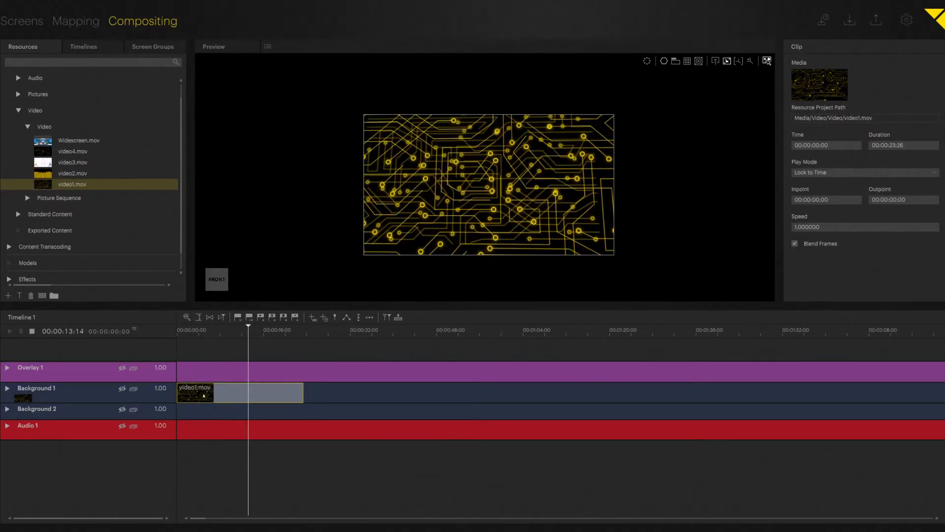
{"action": "left_click", "coordinate": [915, 146]}
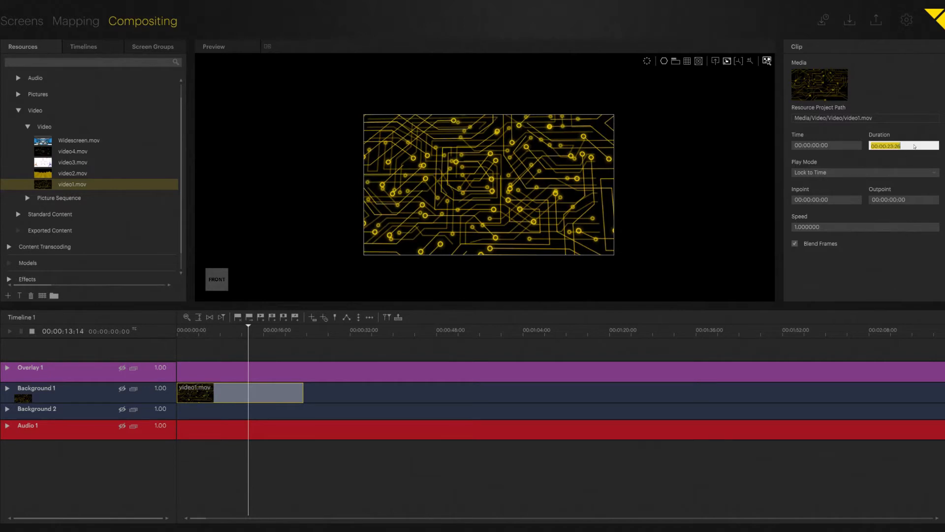
{"action": "type", "text": "2500"}
{"action": "key", "text": "Return"}
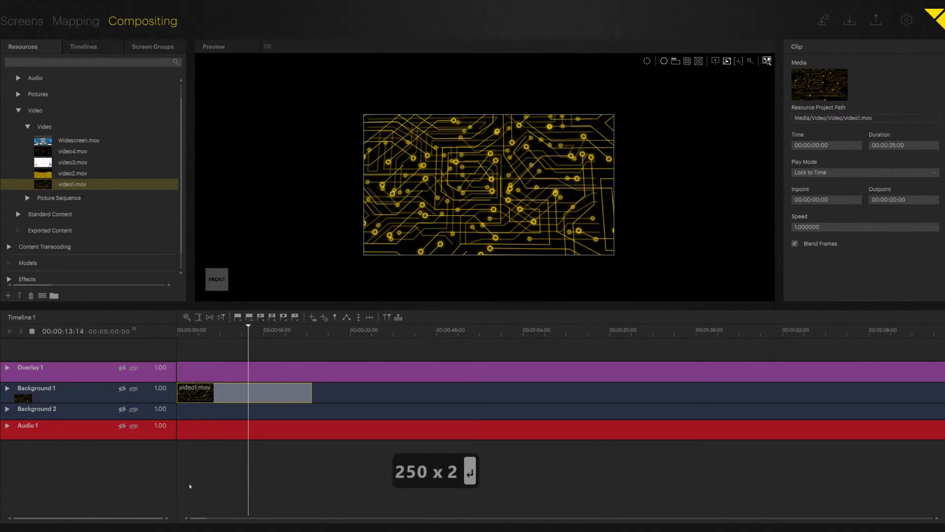
- Add two new layers to the timeline and place both between Overlay 1 and Background 1
{"action": "key", "text": "plus"}
{"action": "key", "text": "plus"}
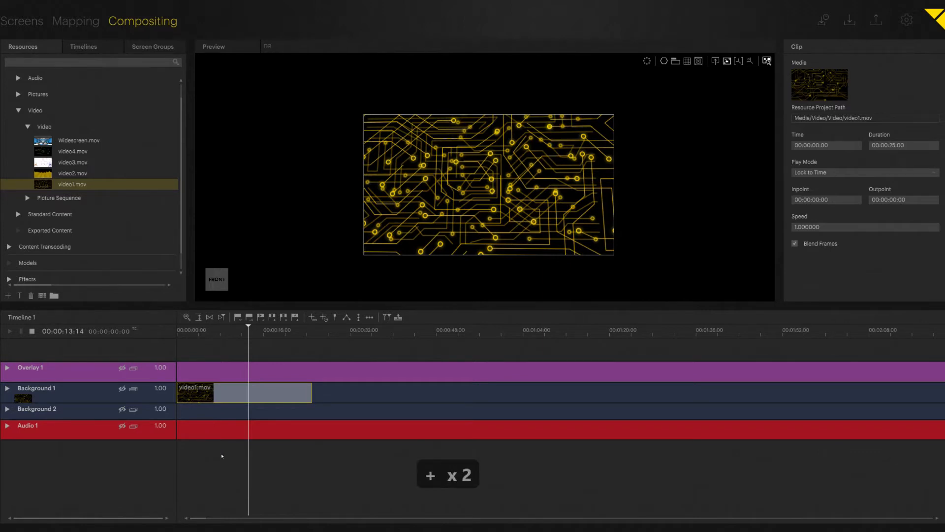
{"action": "left_click", "coordinate": [227, 463]}
{"action": "key", "text": "plus"}
{"action": "key", "text": "plus"}
{"action": "key", "text": "plus"}
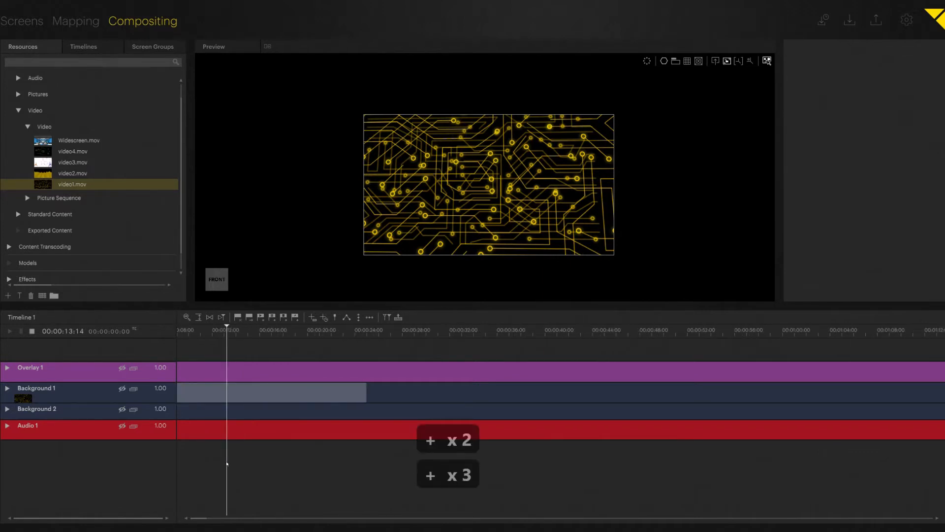
{"action": "left_click_drag", "start_coordinate": [199, 518], "coordinate": [182, 519]}
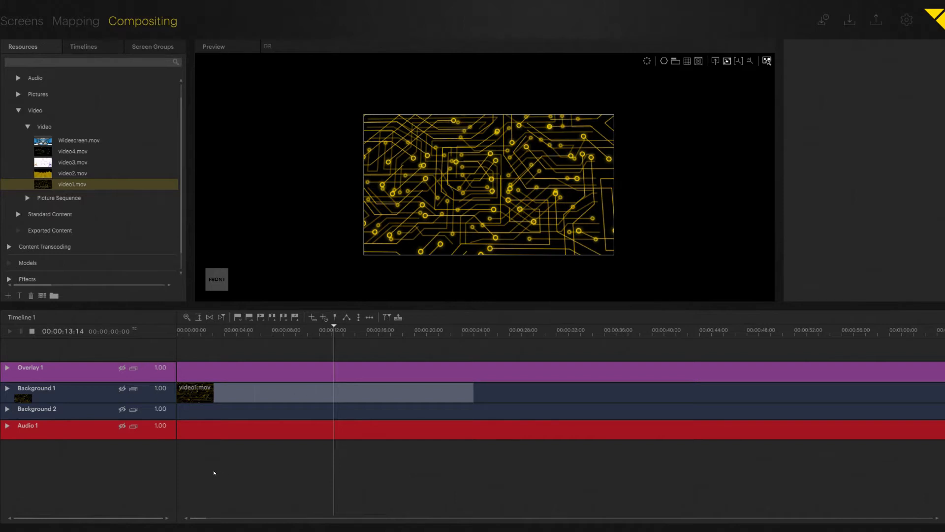
{"action": "left_click_drag", "start_coordinate": [41, 447], "coordinate": [39, 383]}
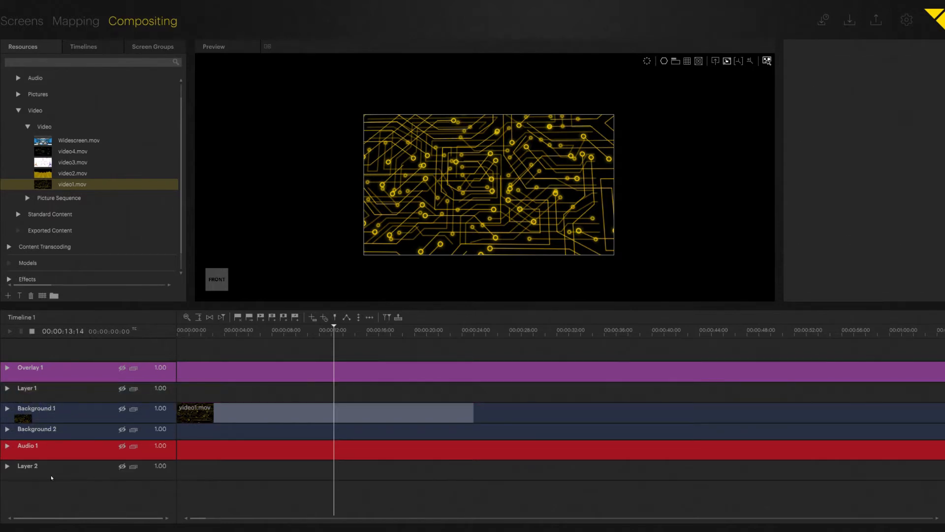
{"action": "left_click_drag", "start_coordinate": [50, 466], "coordinate": [47, 400]}
- Rename Layer 1 as "Overlay 2" and copy that name for reuse
{"action": "left_click", "coordinate": [46, 394]}
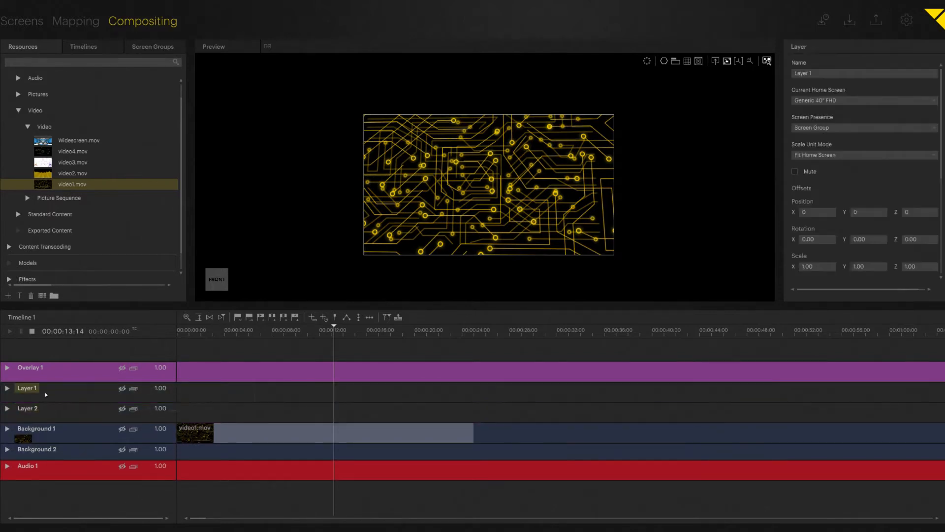
{"action": "left_click", "coordinate": [834, 74]}
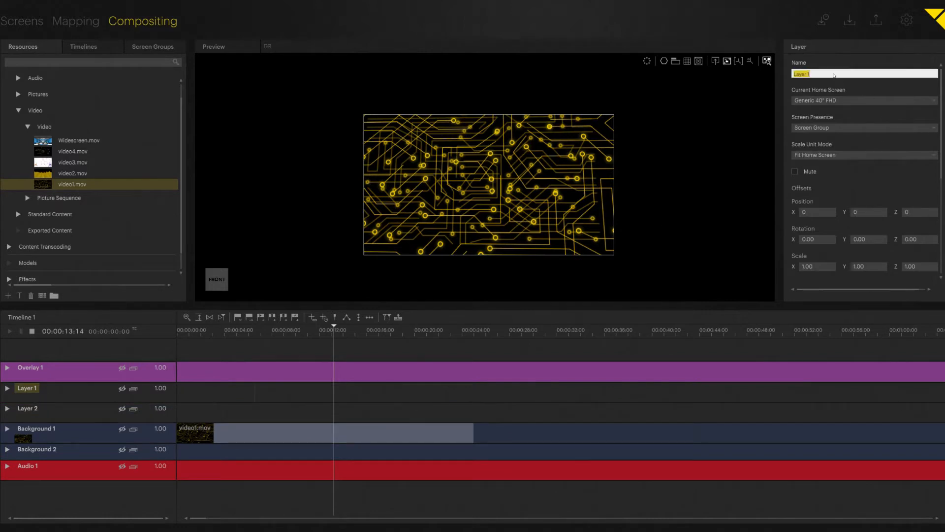
{"action": "type", "text": "Overlay 2"}
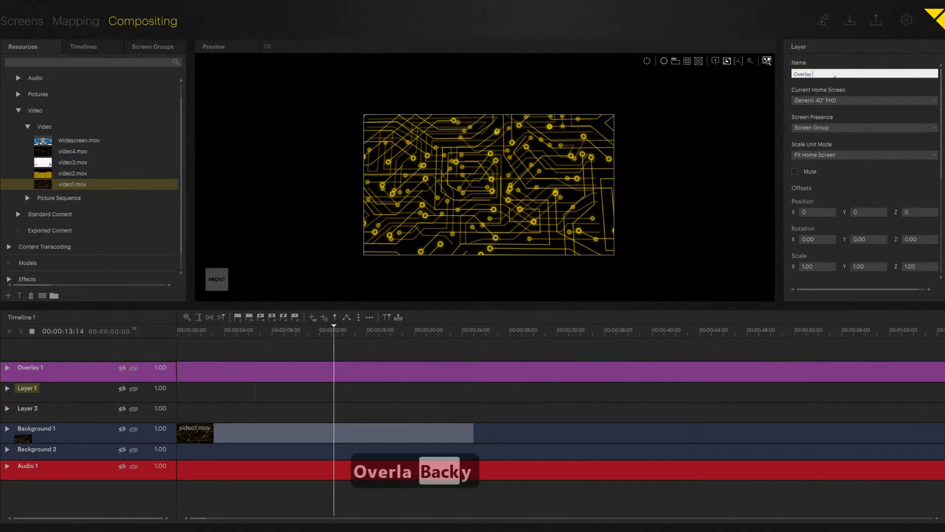
{"action": "key", "text": "shift+Left"}
{"action": "key", "text": "shift+Left"}
{"action": "key", "text": "shift+Left"}
{"action": "key", "text": "shift+Left"}
{"action": "key", "text": "shift+Left"}
{"action": "key", "text": "shift+Left"}
{"action": "key", "text": "shift+Left"}
{"action": "key", "text": "shift+Left"}
{"action": "key", "text": "shift+Left"}
{"action": "key", "text": "shift+Left"}
{"action": "key", "text": "shift+Left"}
{"action": "key", "text": "shift+Left"}
{"action": "key", "text": "shift+Left"}
{"action": "key", "text": "shift+Left"}
{"action": "key", "text": "shift+Left"}
{"action": "key", "text": "shift+Left"}
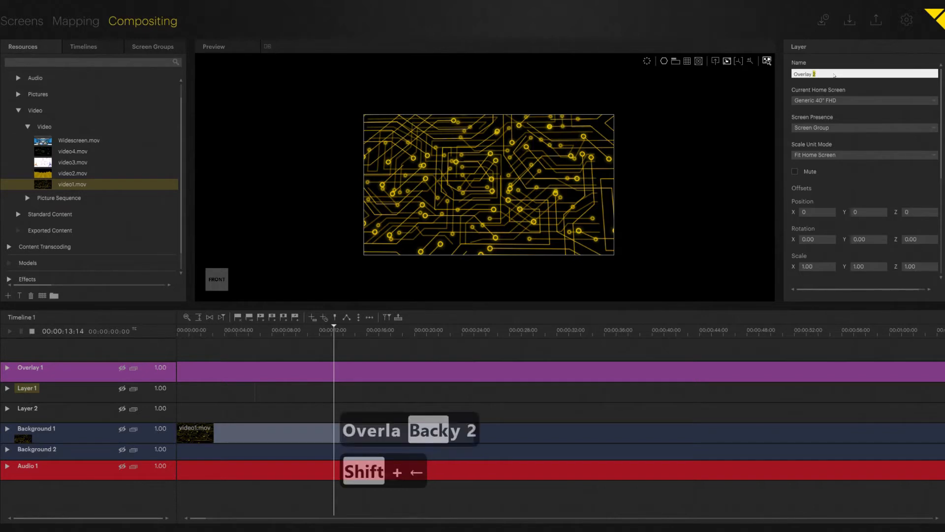
{"action": "key", "text": "ctrl+c"}
{"action": "key", "text": "Return"}
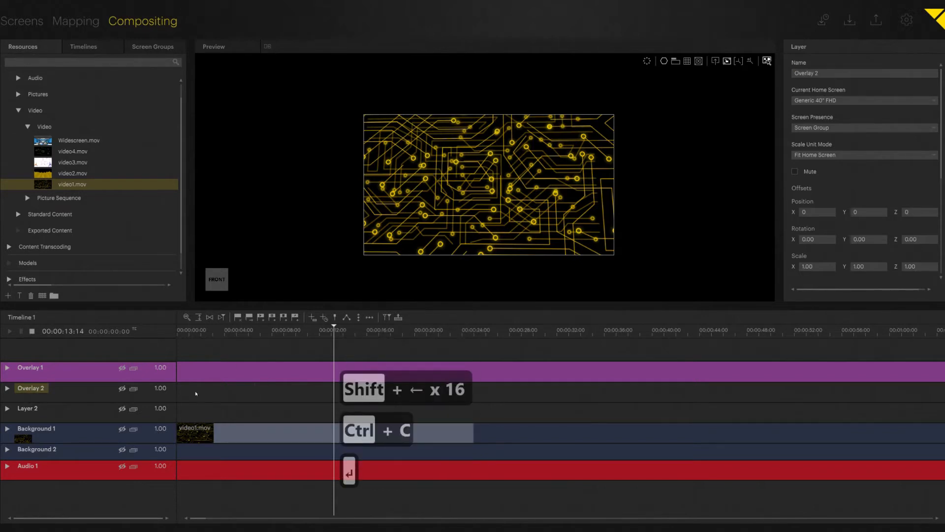
- Rename Layer 2 as "Overlay 3"
{"action": "left_click", "coordinate": [79, 419]}
{"action": "left_click", "coordinate": [836, 74]}
{"action": "key", "text": "ctrl+v"}
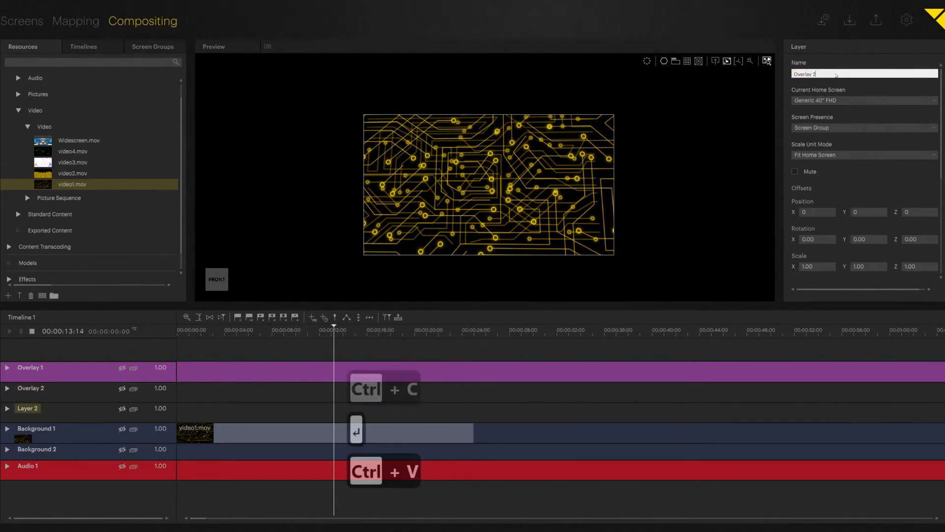
{"action": "key", "text": "BackSpace"}
{"action": "type", "text": "3"}
{"action": "key", "text": "Return"}
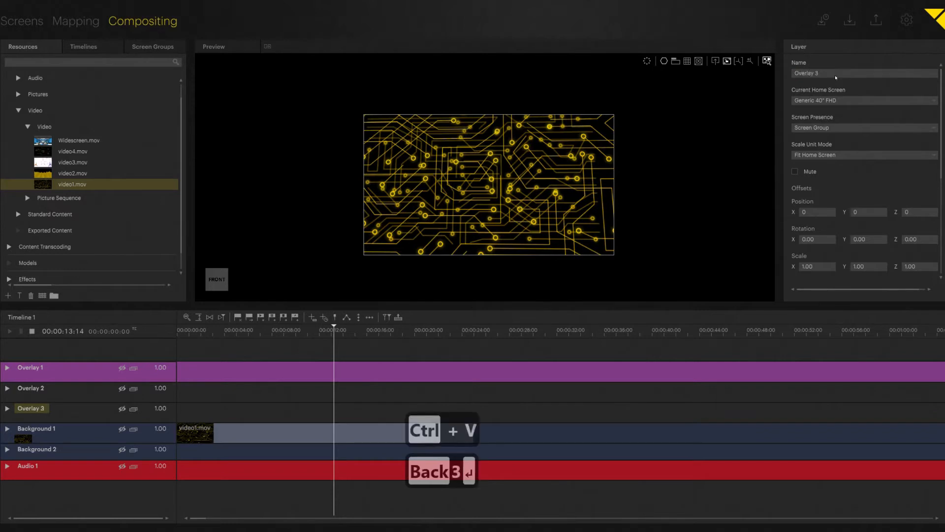
- Set the layer colour of Overlay 3 and Overlay 2 to the same purple as Overlay 1
{"action": "scroll", "coordinate": [832, 195], "scroll_direction": "down", "scroll_amount": 5}
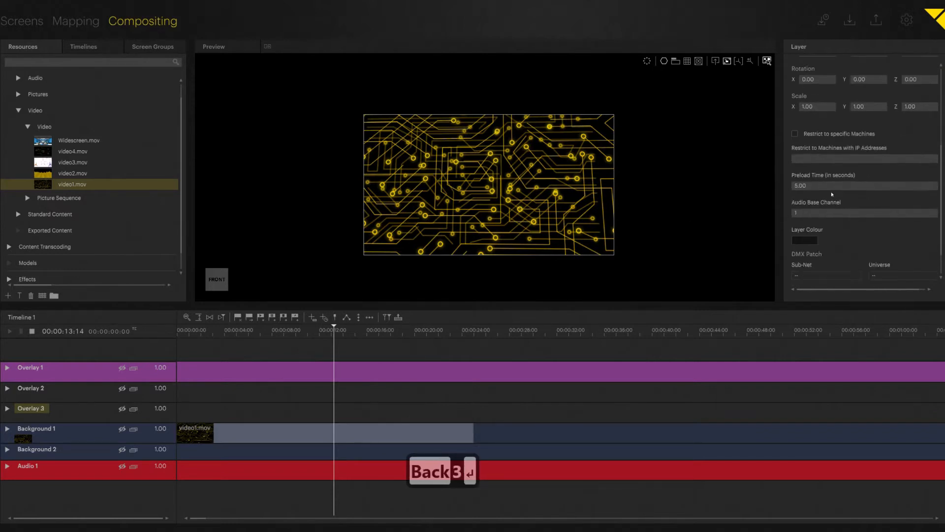
{"action": "left_click", "coordinate": [805, 240]}
{"action": "left_click", "coordinate": [828, 266]}
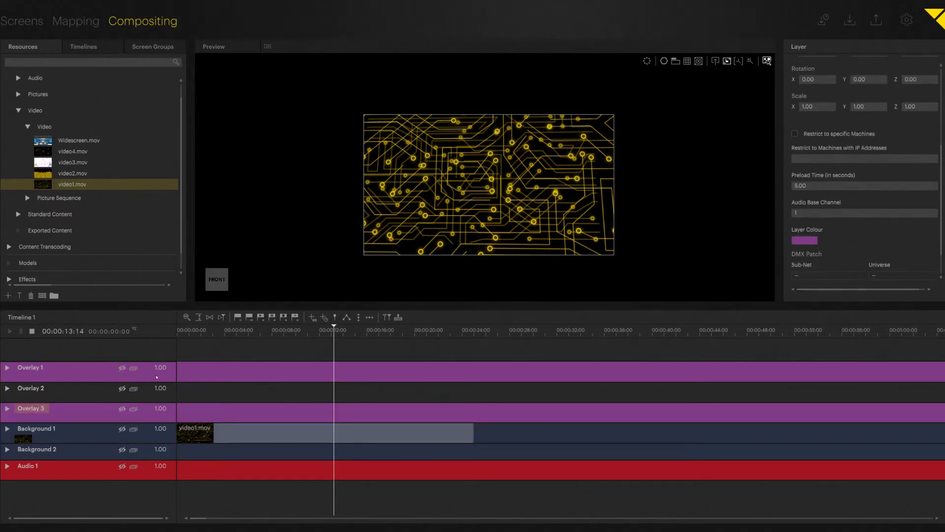
{"action": "left_click", "coordinate": [73, 391]}
{"action": "left_click", "coordinate": [814, 240]}
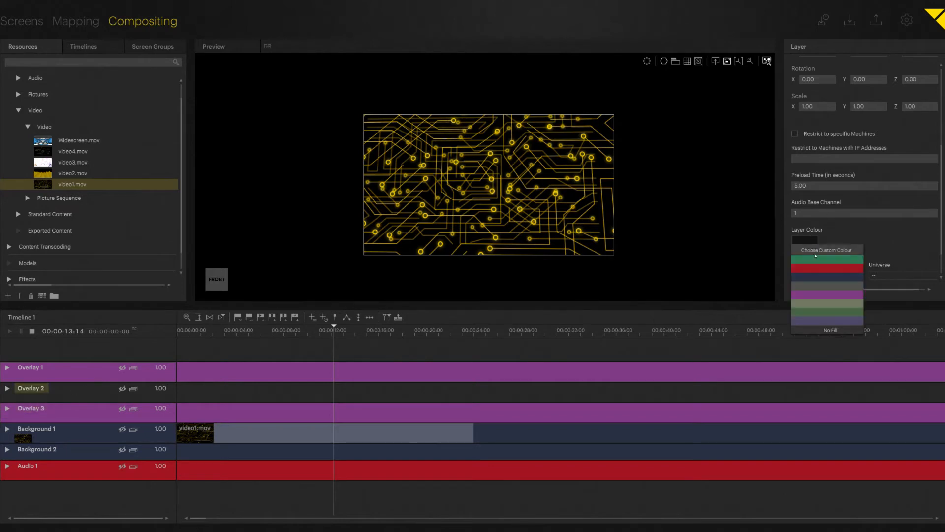
{"action": "left_click", "coordinate": [827, 265]}
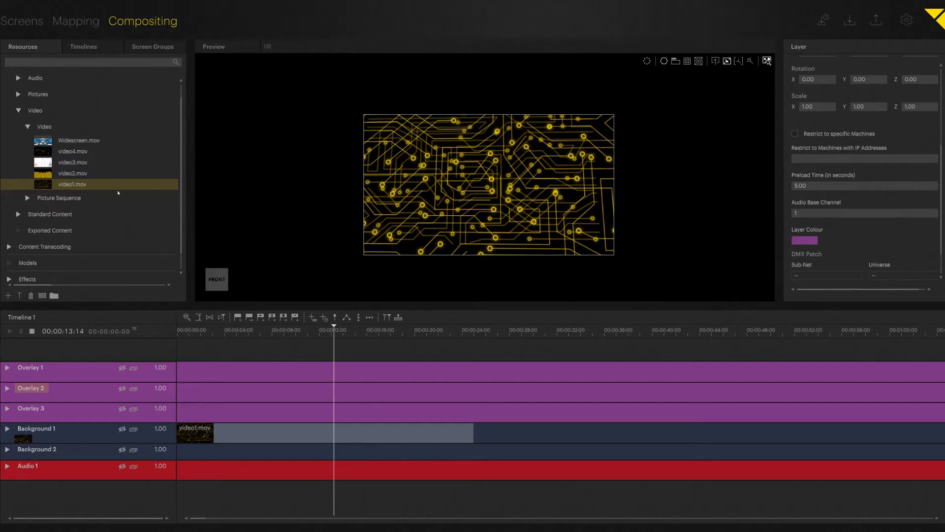
- Place video2.mov at the start of the Overlay 2 layer and set the clip's duration to 20 seconds
{"action": "left_click_drag", "start_coordinate": [72, 173], "coordinate": [178, 396]}
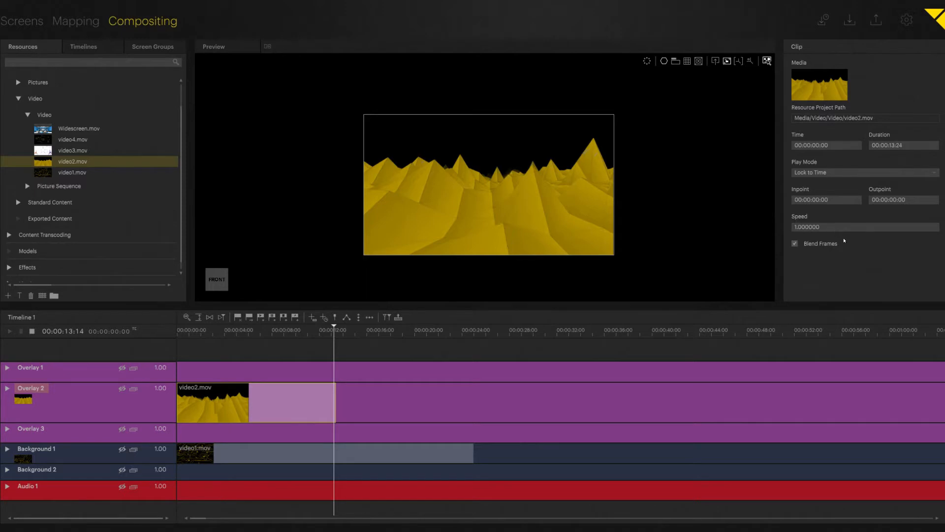
{"action": "double_click", "coordinate": [919, 145]}
{"action": "type", "text": "20:0"}
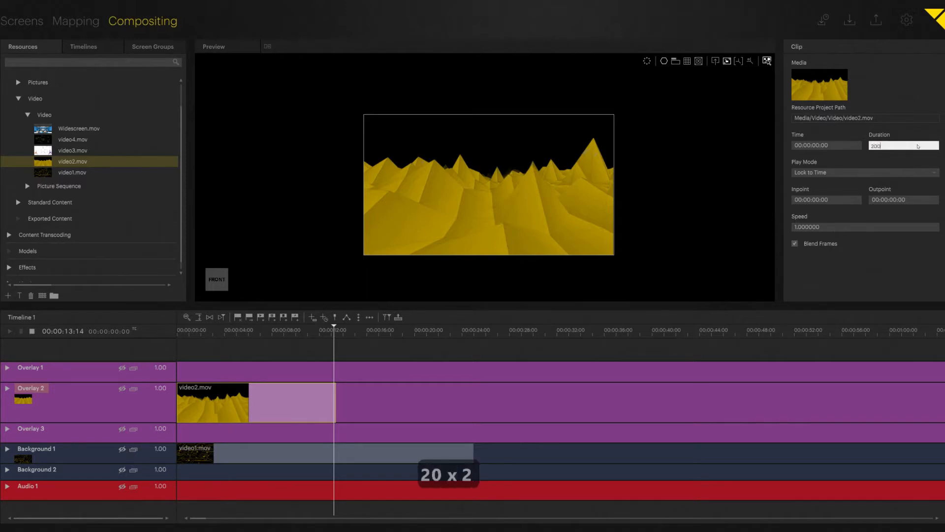
{"action": "type", "text": "0"}
{"action": "key", "text": "Return"}
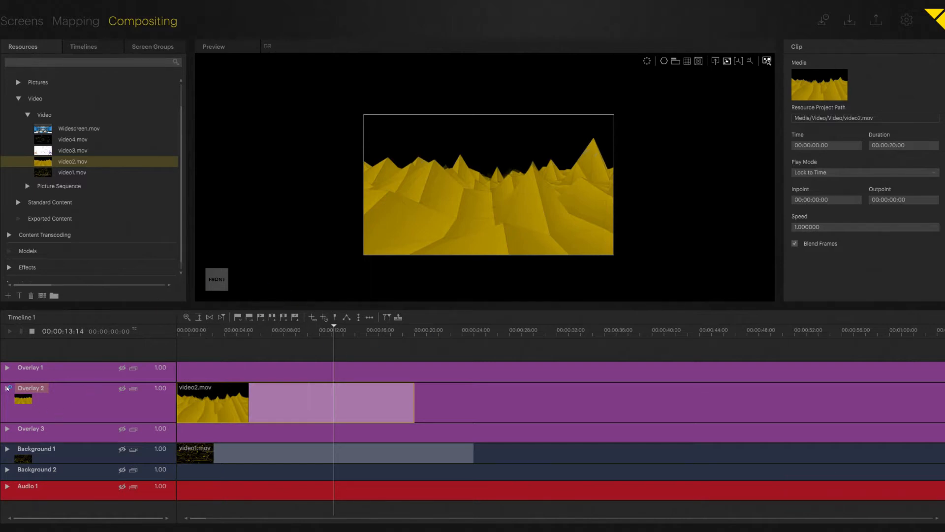
- Divide the Overlay 2 layer's width and height by 4, giving 480 × 270, and store the new size values
{"action": "left_click", "coordinate": [7, 388]}
{"action": "left_click", "coordinate": [42, 461]}
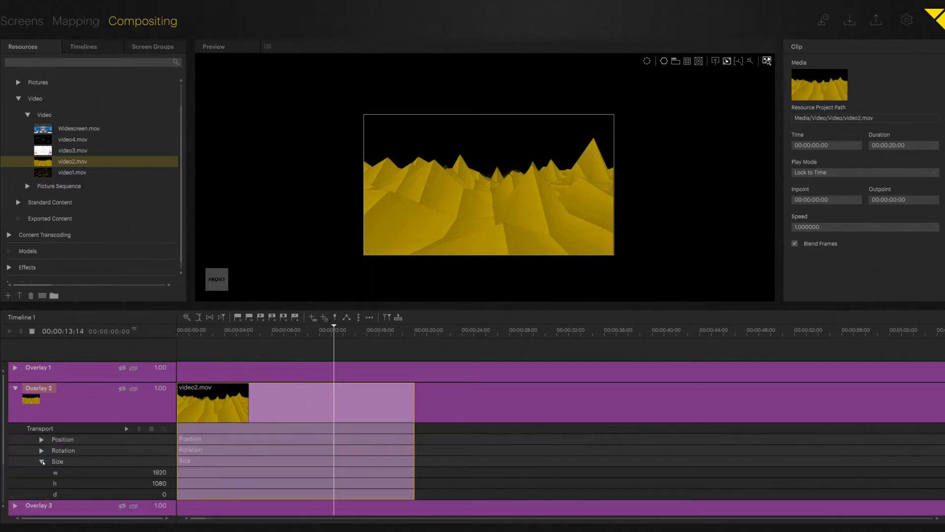
{"action": "double_click", "coordinate": [163, 473]}
{"action": "type", "text": "//"}
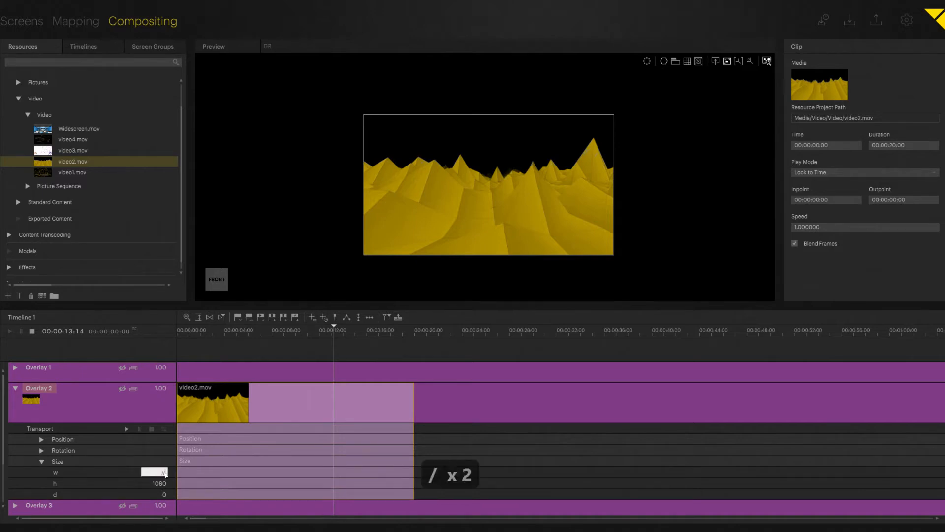
{"action": "type", "text": "4"}
{"action": "key", "text": "Return"}
{"action": "key", "text": "Tab"}
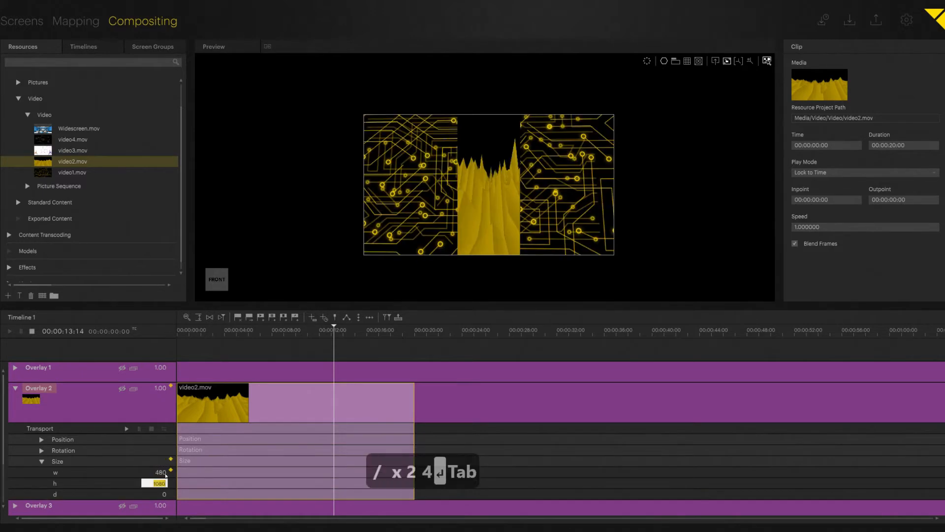
{"action": "type", "text": "//4"}
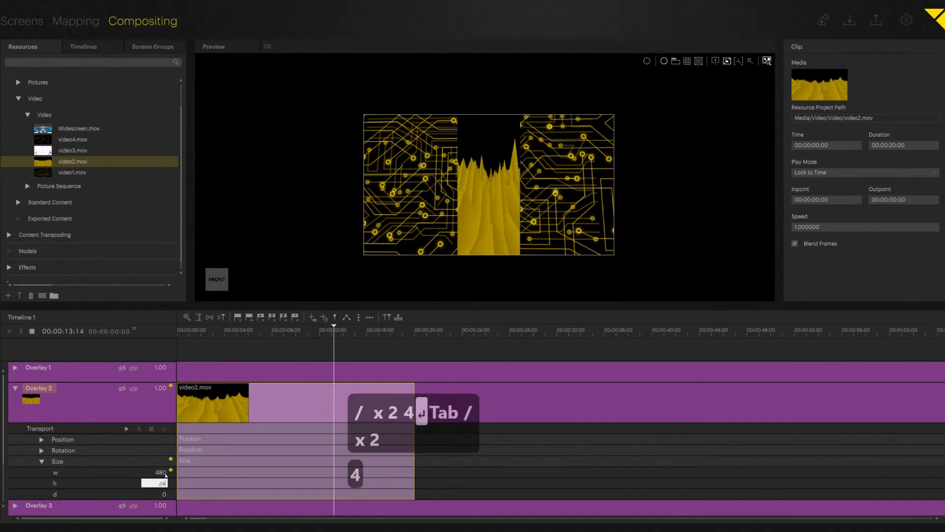
{"action": "key", "text": "Return"}
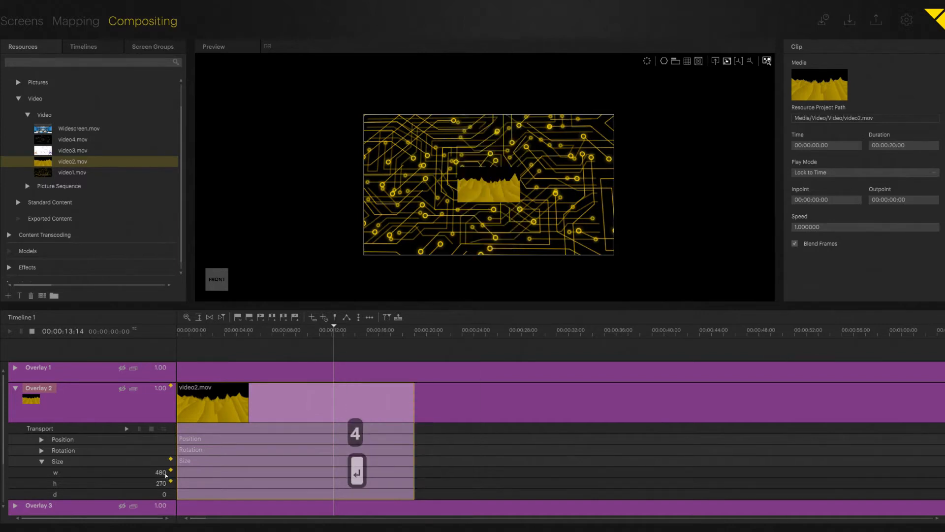
{"action": "key", "text": "s"}
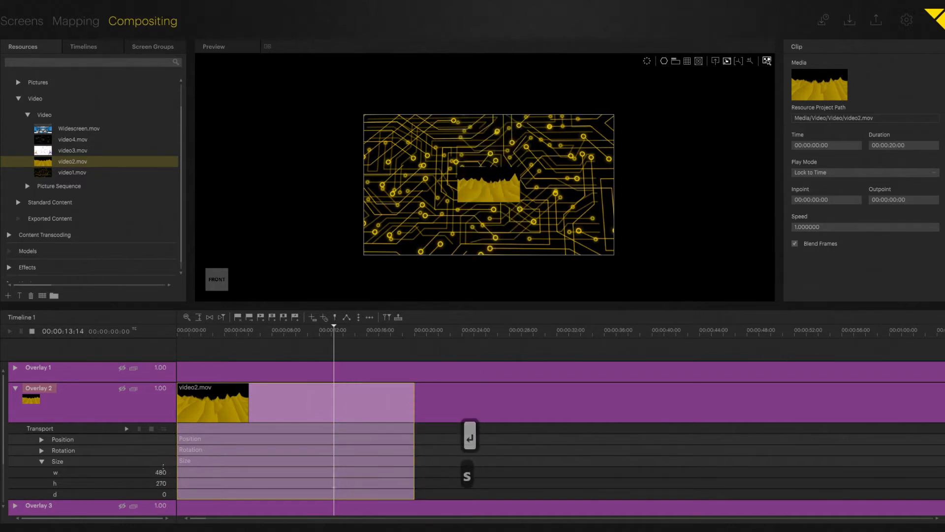
{"action": "left_click", "coordinate": [41, 462]}
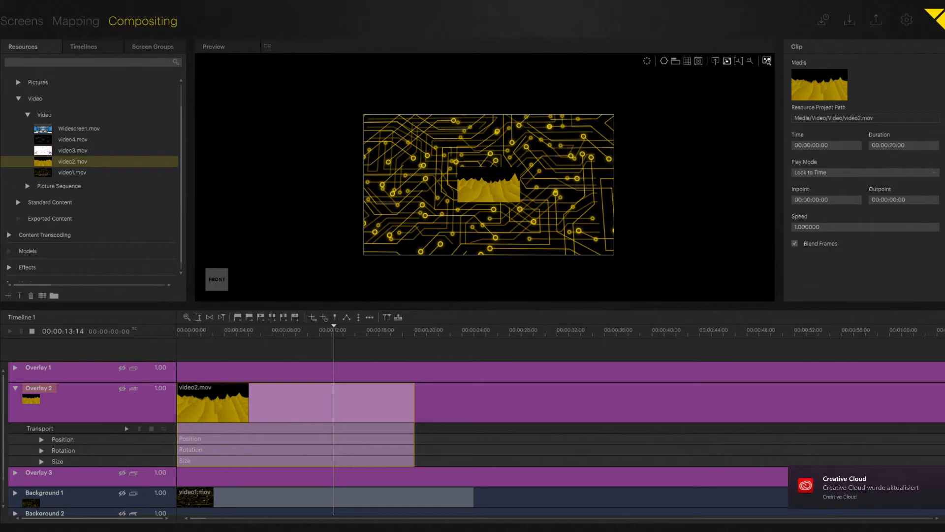
- Move the video2.mov picture into the upper-left corner of the preview's projection screen, at X -720, Y 405
{"action": "left_click", "coordinate": [940, 475]}
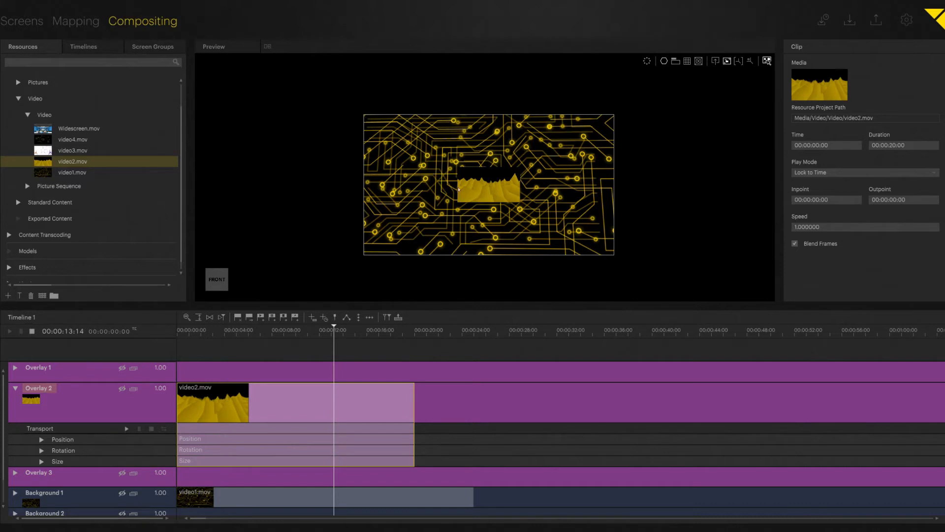
{"action": "left_click_drag", "start_coordinate": [465, 178], "coordinate": [368, 123]}
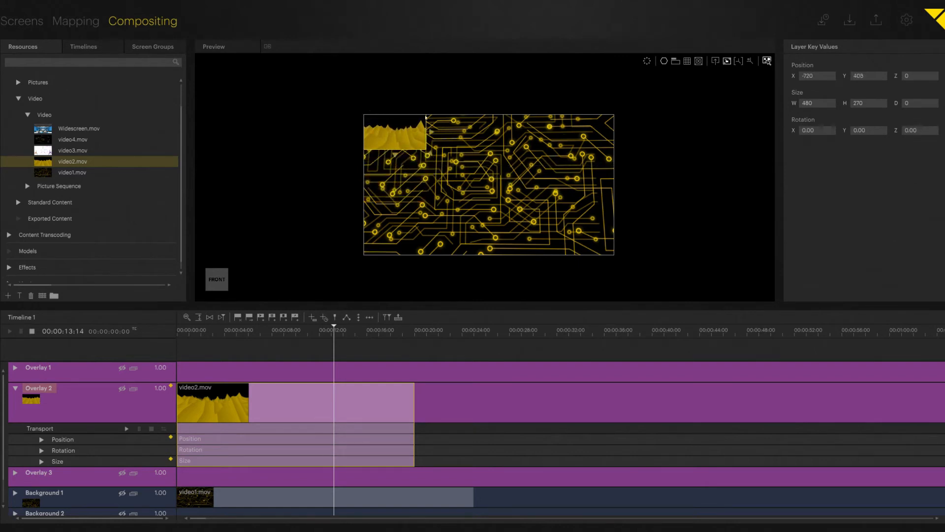
- Store the picture's position and size as keyframes at the very start of Overlay 2 and expand the layer's Position values
{"action": "left_click_drag", "start_coordinate": [331, 332], "coordinate": [333, 331]}
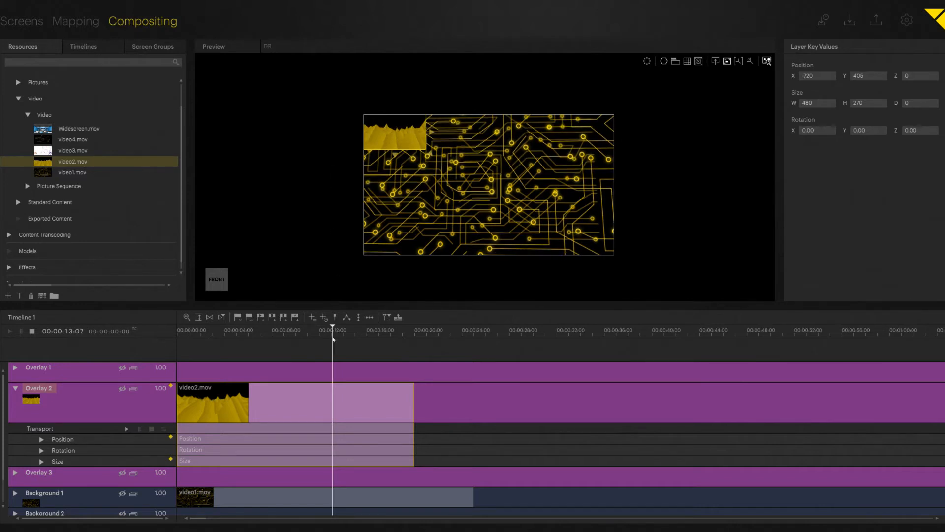
{"action": "key", "text": "shift+Left"}
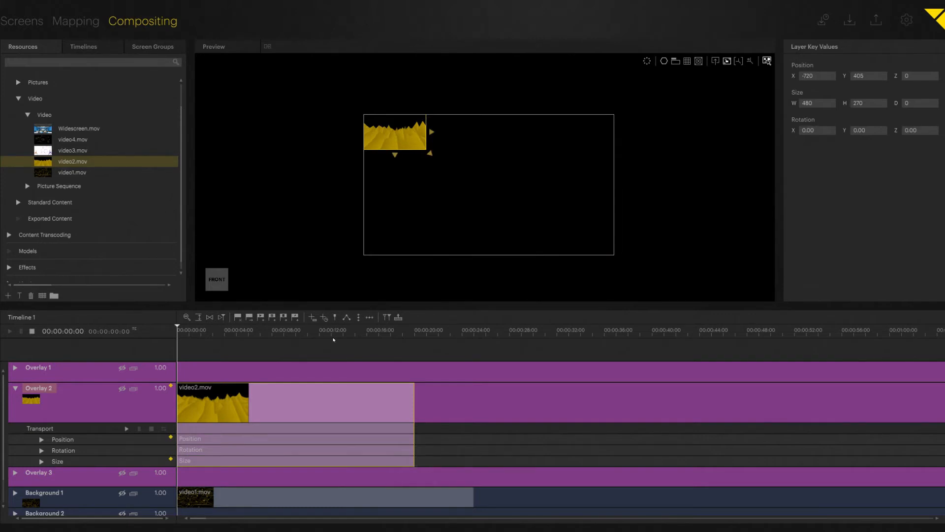
{"action": "left_click", "coordinate": [334, 339]}
{"action": "key", "text": "s"}
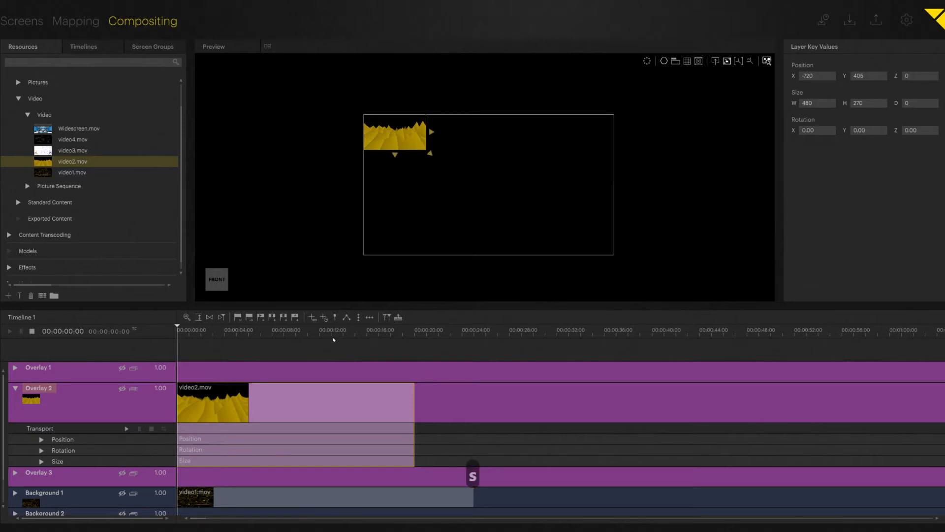
{"action": "left_click", "coordinate": [42, 440]}
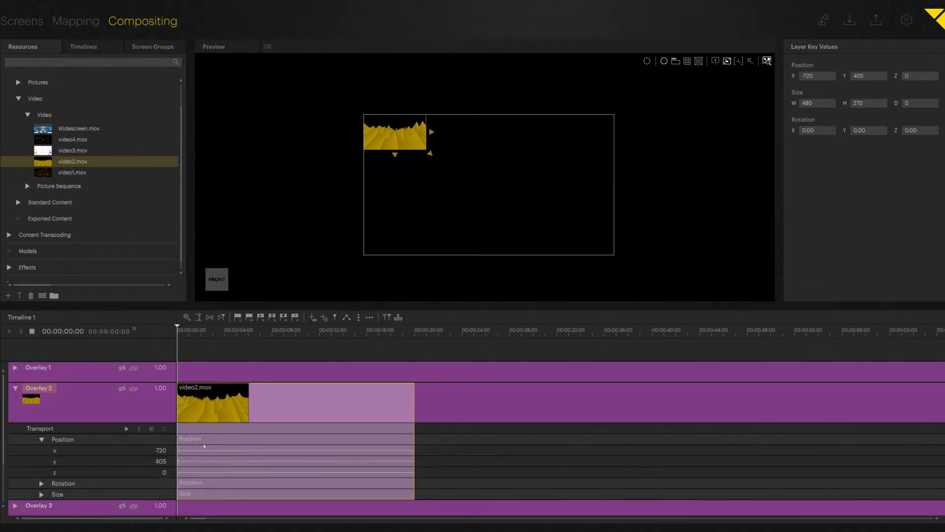
{"action": "left_click", "coordinate": [179, 451]}
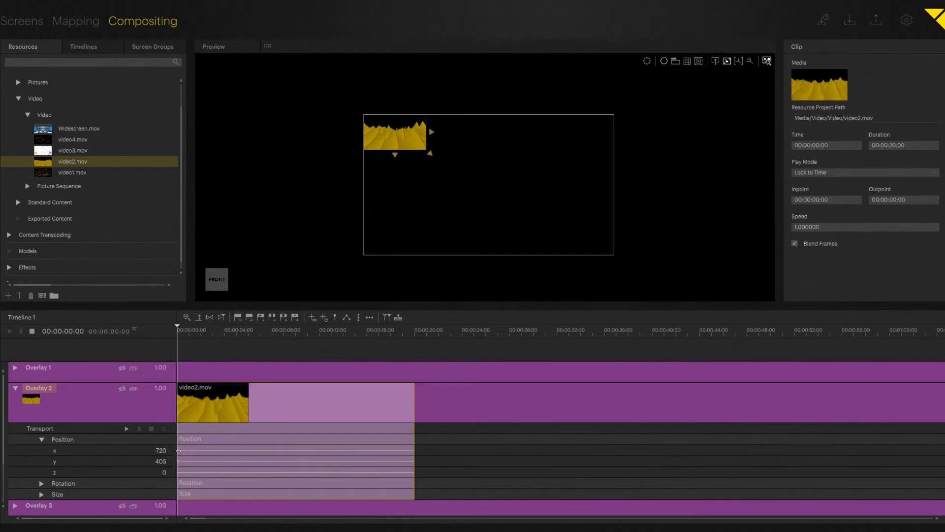
- Move the picture to the projection screen's upper-right corner, X 720, Y 405, and store the position as a keyframe at 5 seconds
{"action": "left_click_drag", "start_coordinate": [419, 123], "coordinate": [604, 126]}
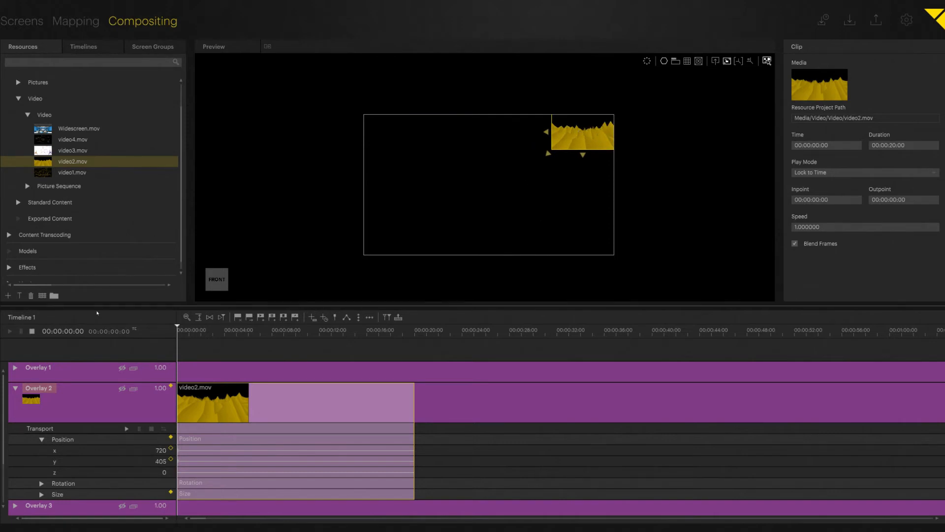
{"action": "left_click", "coordinate": [79, 332]}
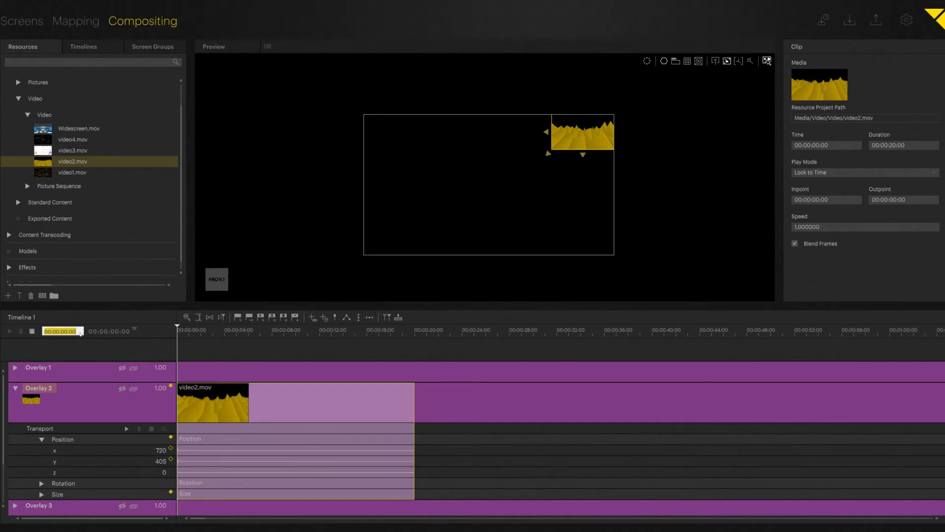
{"action": "type", "text": "5000"}
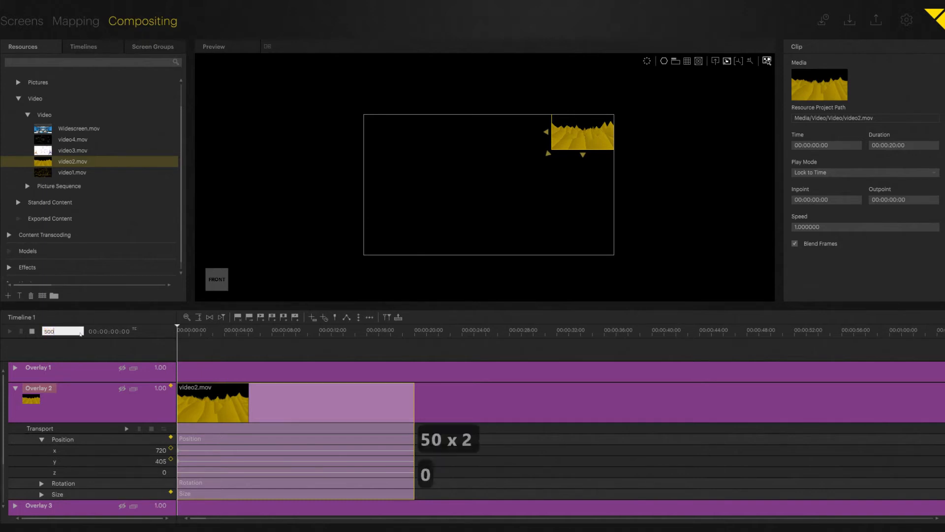
{"action": "key", "text": "BackSpace"}
{"action": "key", "text": "BackSpace"}
{"action": "key", "text": "BackSpace"}
{"action": "key", "text": "BackSpace"}
{"action": "key", "text": "BackSpace"}
{"action": "key", "text": "BackSpace"}
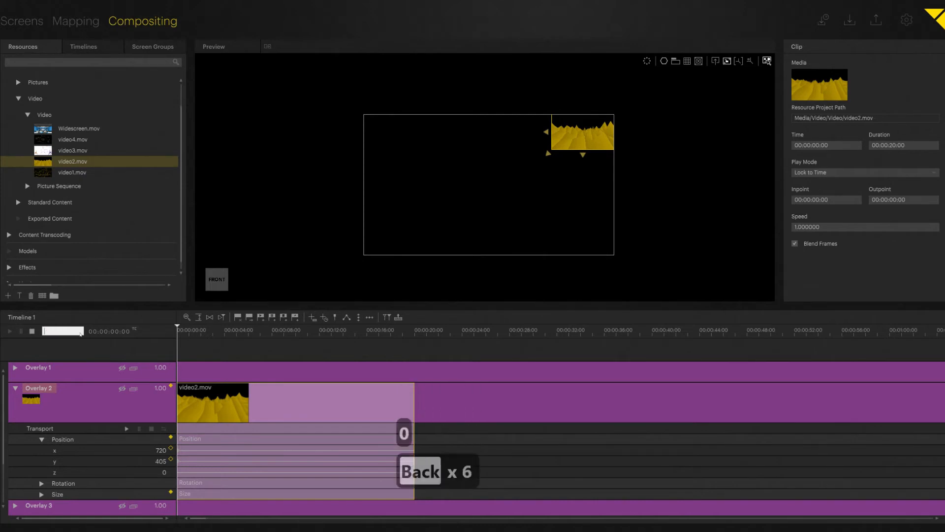
{"action": "type", "text": "++500"}
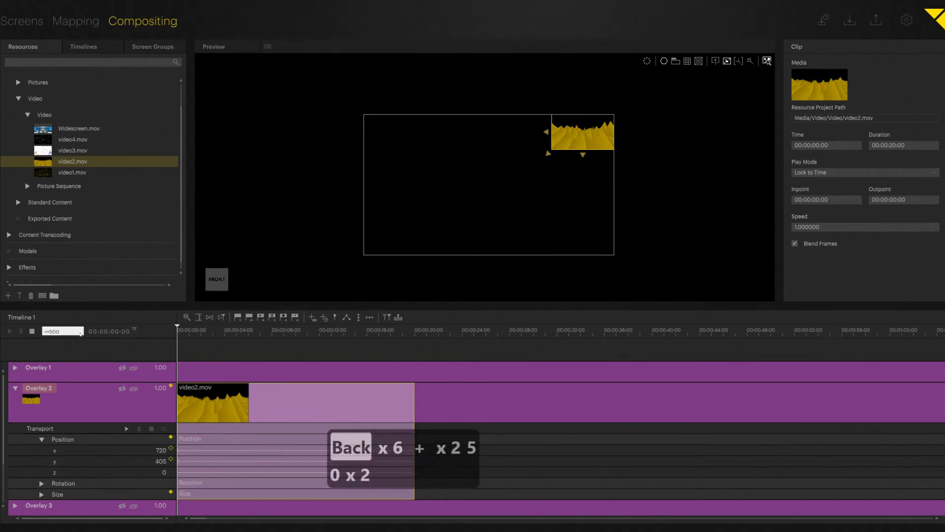
{"action": "key", "text": "Return"}
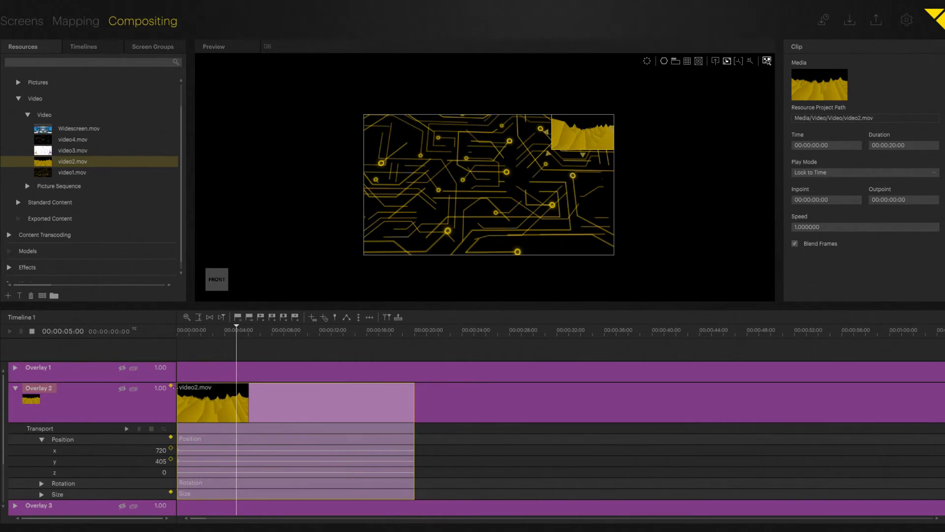
{"action": "left_click", "coordinate": [171, 387]}
- Move the picture to the projection screen's lower-right corner, X 720, Y -405, and store the position as a keyframe at 10 seconds
{"action": "left_click_drag", "start_coordinate": [613, 149], "coordinate": [612, 252]}
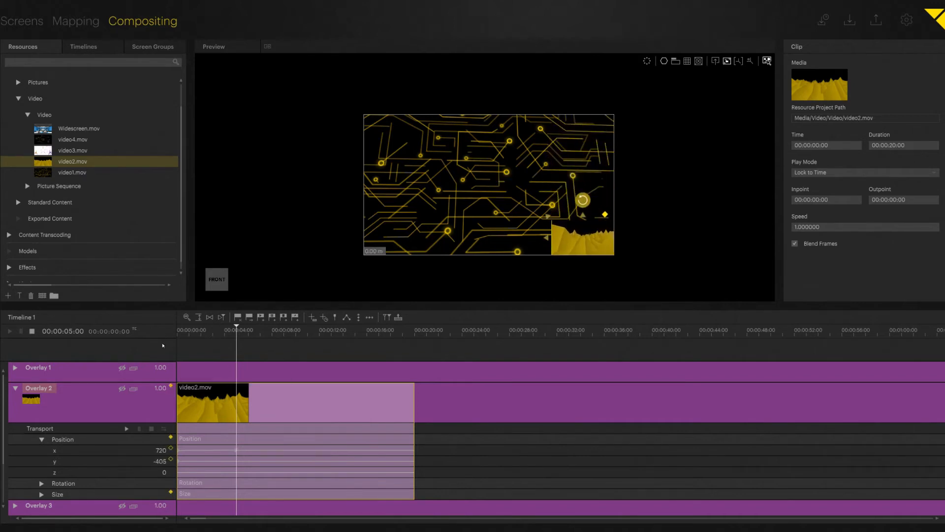
{"action": "left_click", "coordinate": [76, 331]}
{"action": "type", "text": "++50"}
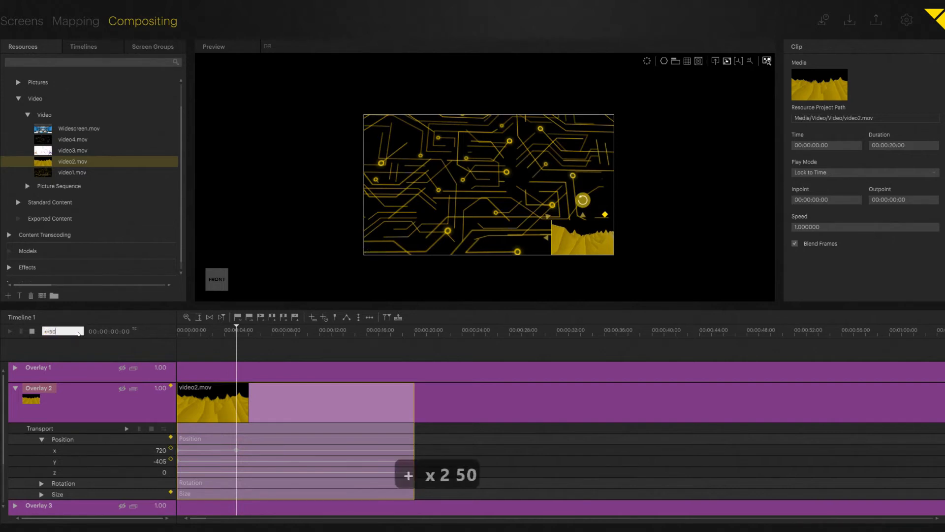
{"action": "type", "text": "0"}
{"action": "key", "text": "Return"}
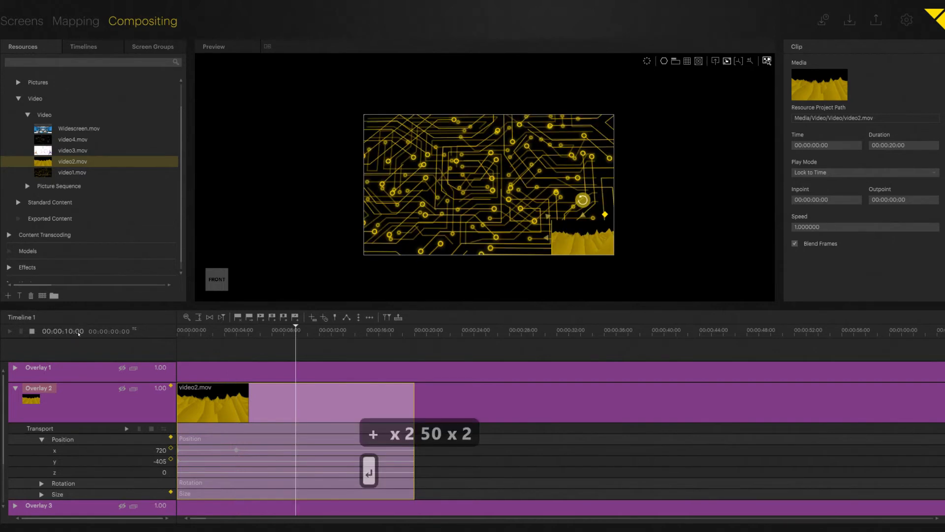
{"action": "left_click", "coordinate": [171, 386]}
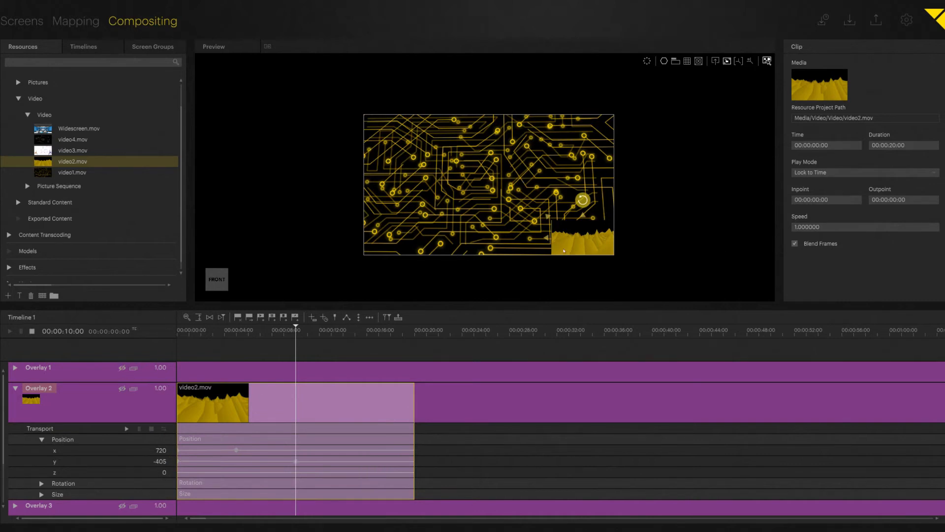
- Move the picture to the projection screen's lower-left corner, X -720, Y -405, and store the position as a keyframe at 15 seconds
{"action": "left_click_drag", "start_coordinate": [565, 252], "coordinate": [370, 254]}
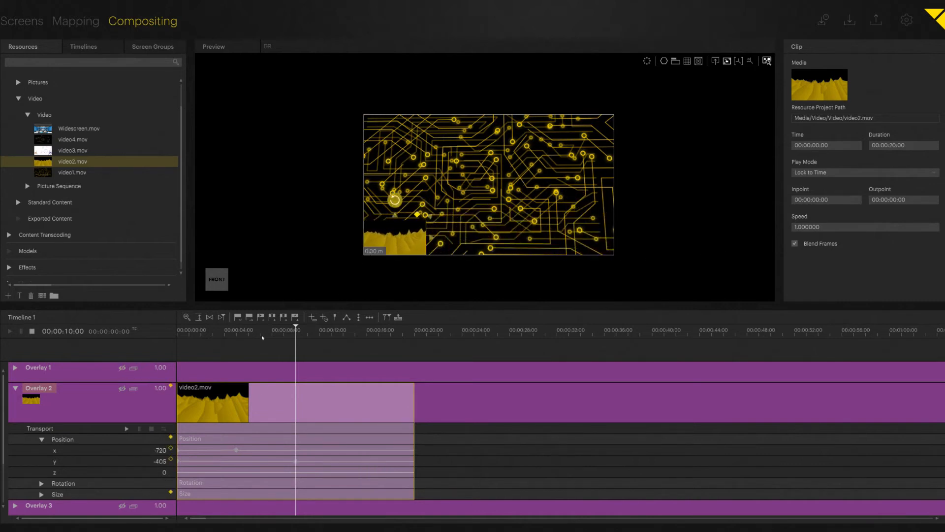
{"action": "double_click", "coordinate": [74, 333]}
{"action": "type", "text": "++500"}
{"action": "key", "text": "Return"}
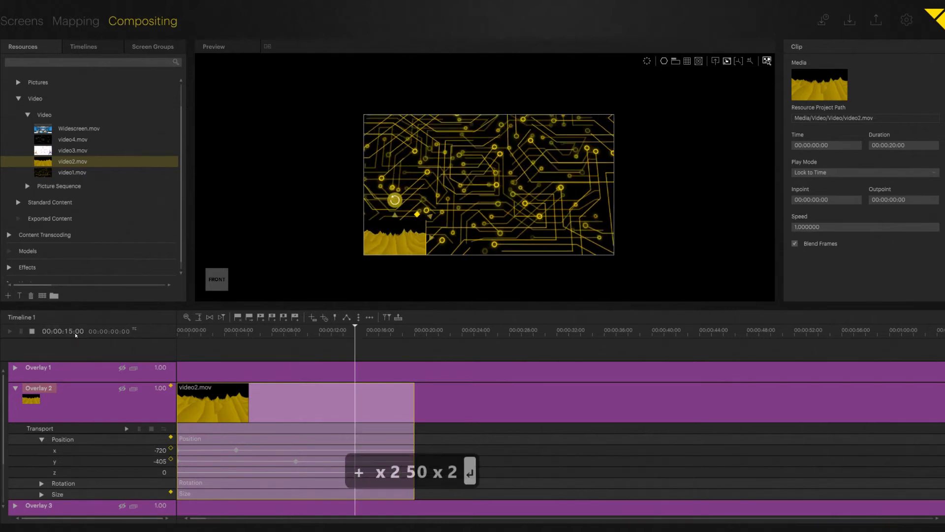
{"action": "key", "text": "s"}
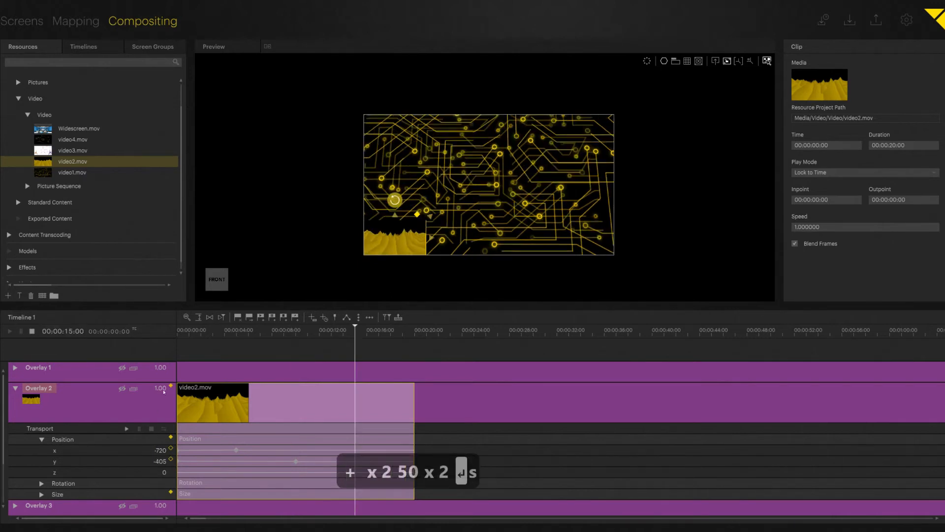
{"action": "left_click", "coordinate": [171, 386]}
- Move the picture back to the projection screen's upper-left corner, X -720, Y 405, and advance the playhead 5 seconds to 00:00:20:00
{"action": "left_click_drag", "start_coordinate": [400, 255], "coordinate": [362, 131]}
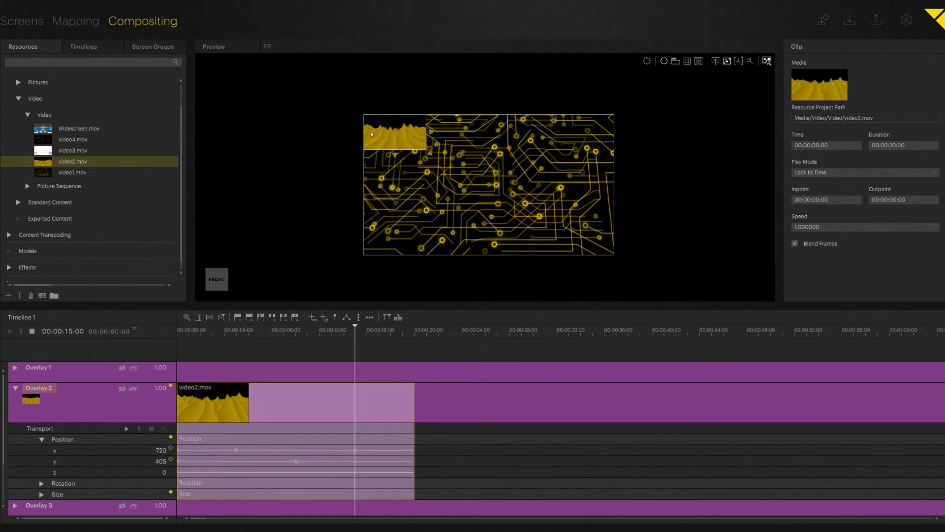
{"action": "double_click", "coordinate": [79, 333]}
{"action": "type", "text": "2000"}
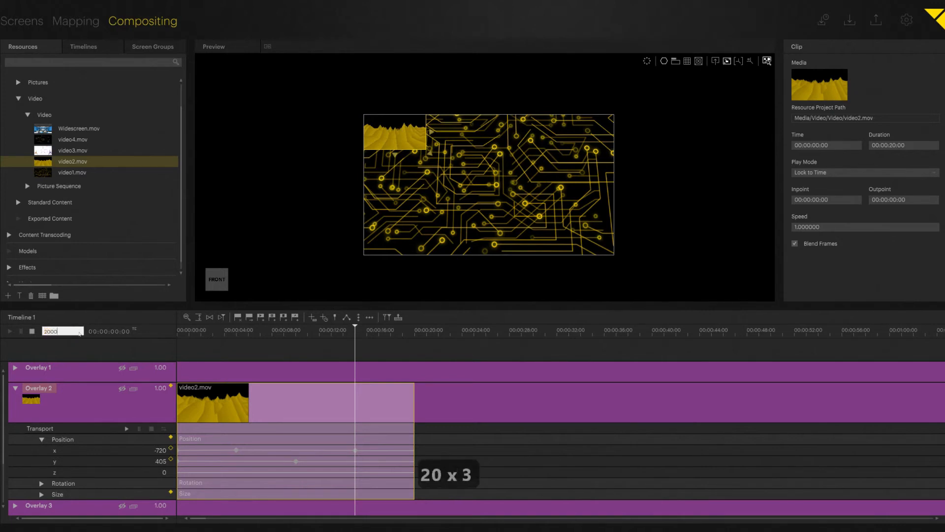
{"action": "key", "text": "BackSpace"}
{"action": "key", "text": "BackSpace"}
{"action": "key", "text": "BackSpace"}
{"action": "key", "text": "BackSpace"}
{"action": "key", "text": "BackSpace"}
{"action": "key", "text": "BackSpace"}
{"action": "key", "text": "BackSpace"}
{"action": "key", "text": "BackSpace"}
{"action": "key", "text": "BackSpace"}
{"action": "key", "text": "BackSpace"}
{"action": "key", "text": "BackSpace"}
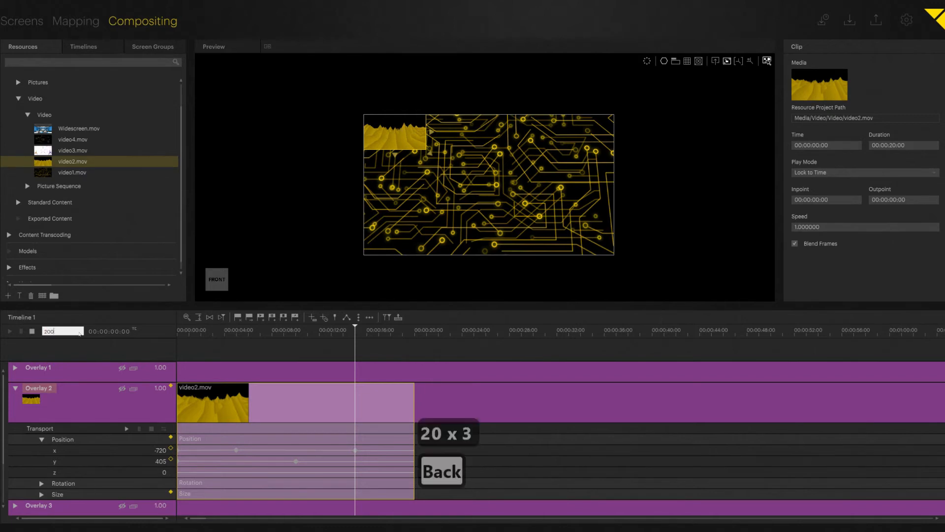
{"action": "type", "text": "+5"}
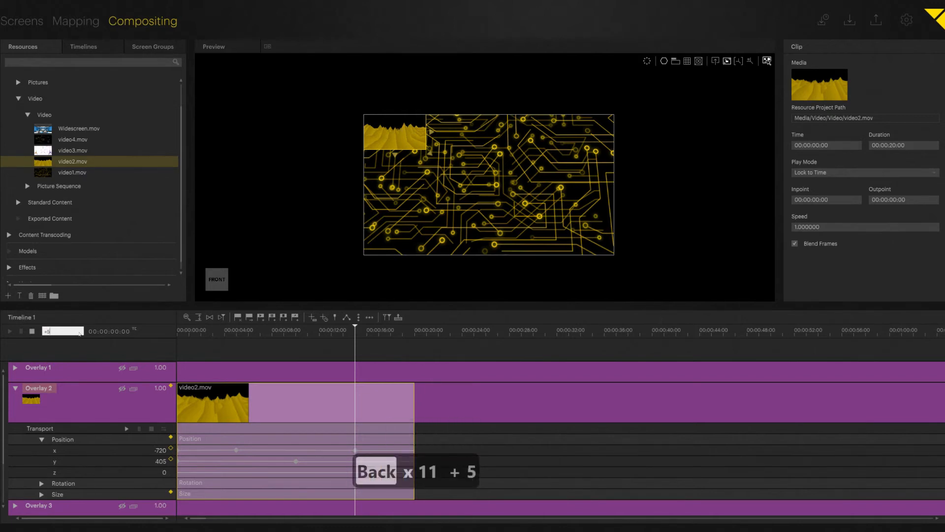
{"action": "key", "text": "BackSpace"}
{"action": "type", "text": "+"}
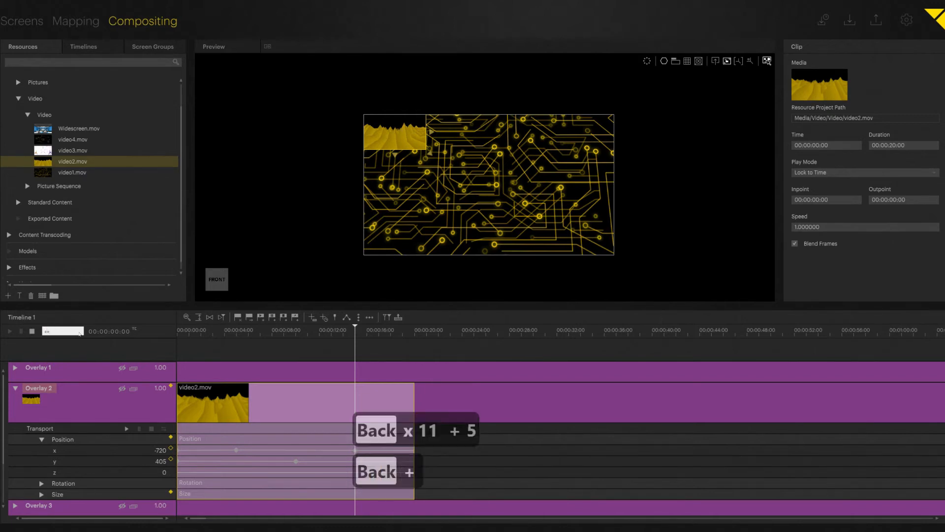
{"action": "type", "text": "00"}
{"action": "key", "text": "BackSpace"}
{"action": "key", "text": "BackSpace"}
{"action": "type", "text": "5"}
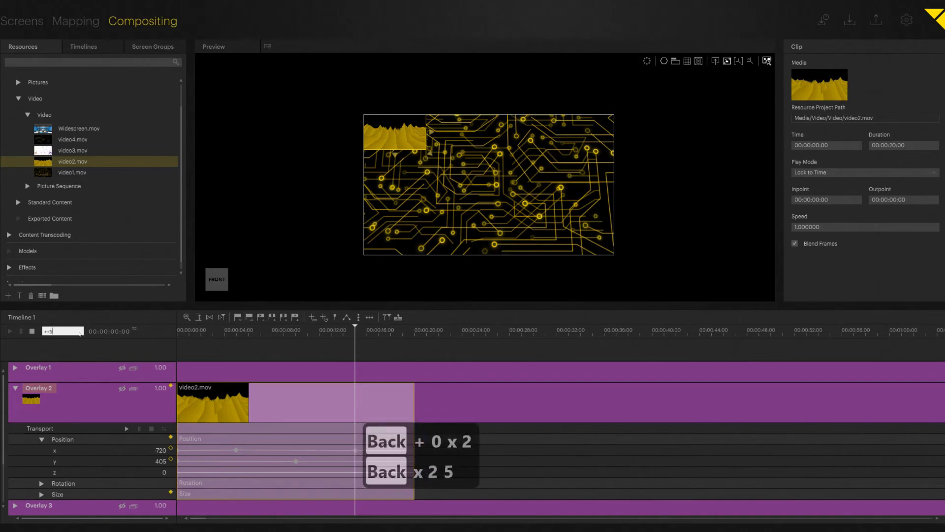
{"action": "type", "text": "00"}
{"action": "key", "text": "Return"}
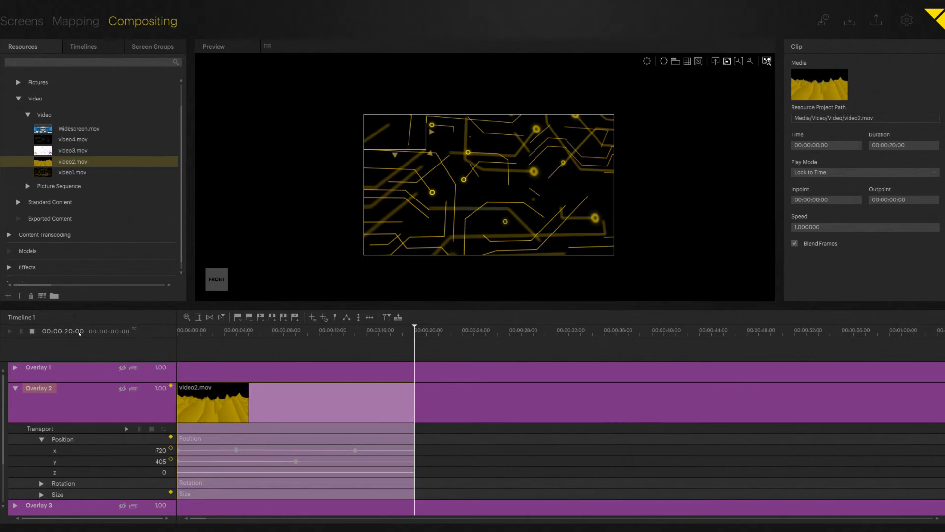
- Step the playhead back one frame to 00:00:19:59 and store the upper-left position as the clip's closing keyframe
{"action": "key", "text": "Left"}
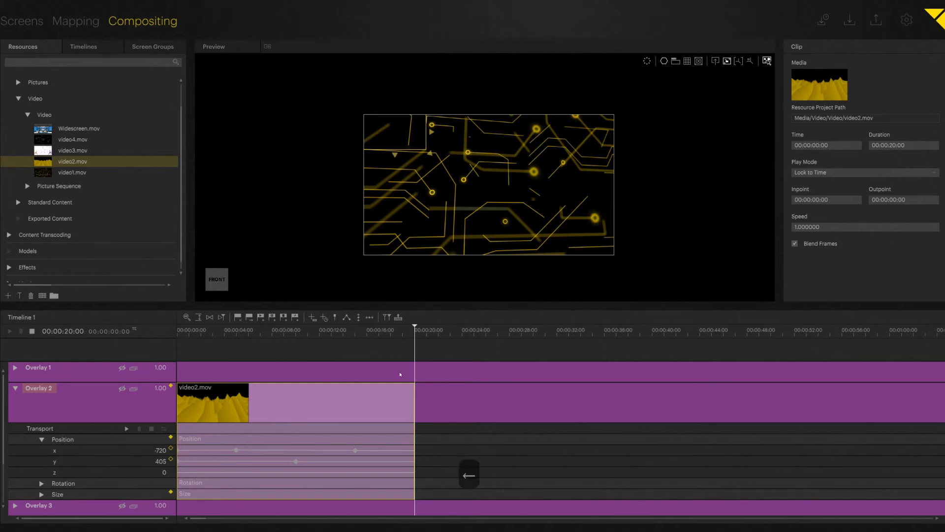
{"action": "key", "text": "Left"}
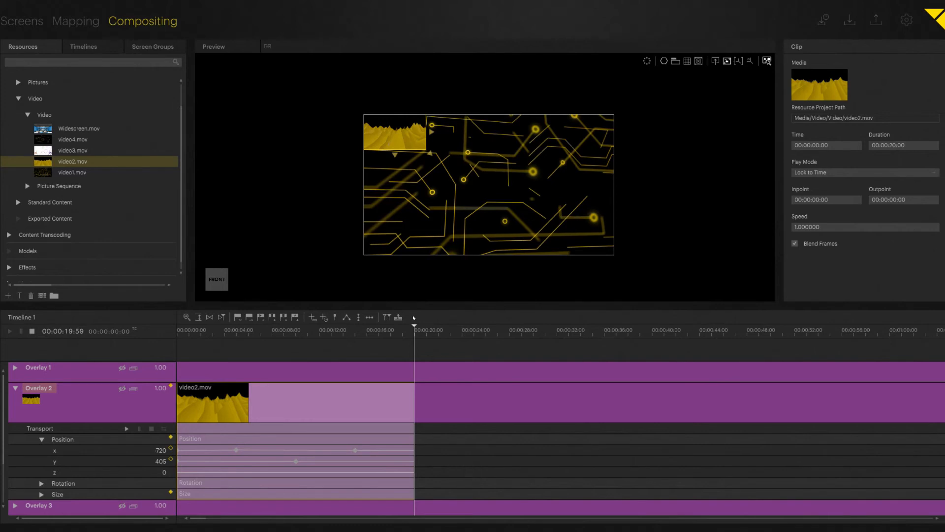
{"action": "left_click", "coordinate": [170, 386]}
- Return the playhead to the start of the timeline and clear the picture's selection in the preview
{"action": "mouse_move", "coordinate": [179, 333]}
{"action": "left_mouse_down"}
{"action": "mouse_move", "coordinate": [373, 356]}
{"action": "mouse_move", "coordinate": [410, 347]}
{"action": "mouse_move", "coordinate": [289, 366]}
{"action": "mouse_move", "coordinate": [177, 331]}
{"action": "left_mouse_up"}
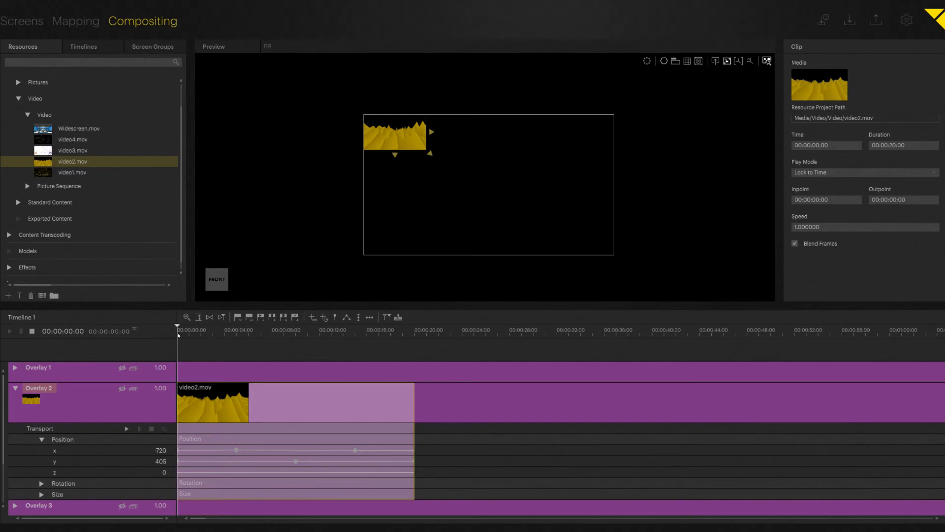
{"action": "mouse_move", "coordinate": [179, 336]}
{"action": "left_mouse_down"}
{"action": "mouse_move", "coordinate": [256, 334]}
{"action": "mouse_move", "coordinate": [177, 334]}
{"action": "left_mouse_up"}
{"action": "left_click", "coordinate": [441, 132]}
{"action": "key", "text": "Escape"}
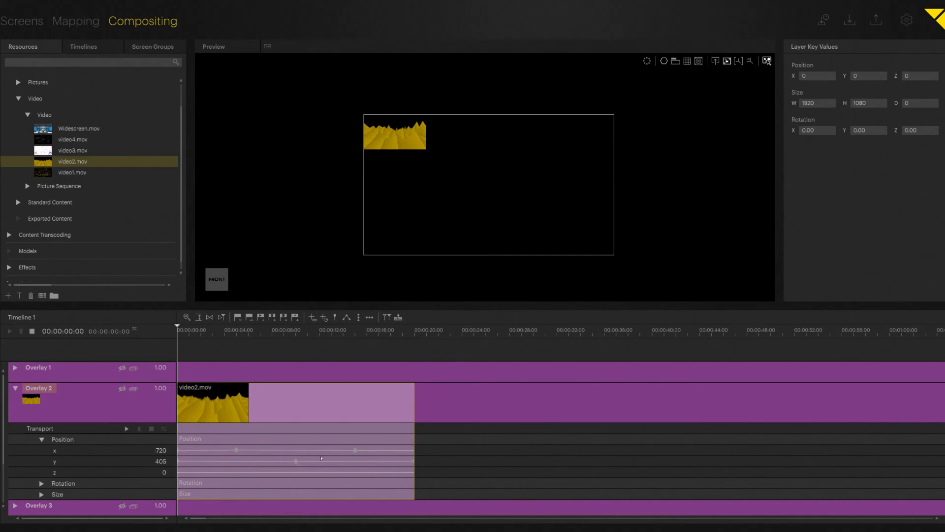
- Copy the Y position keyframe with value 405 from the start of Overlay 2 and paste it at 5 seconds
{"action": "left_click", "coordinate": [180, 463]}
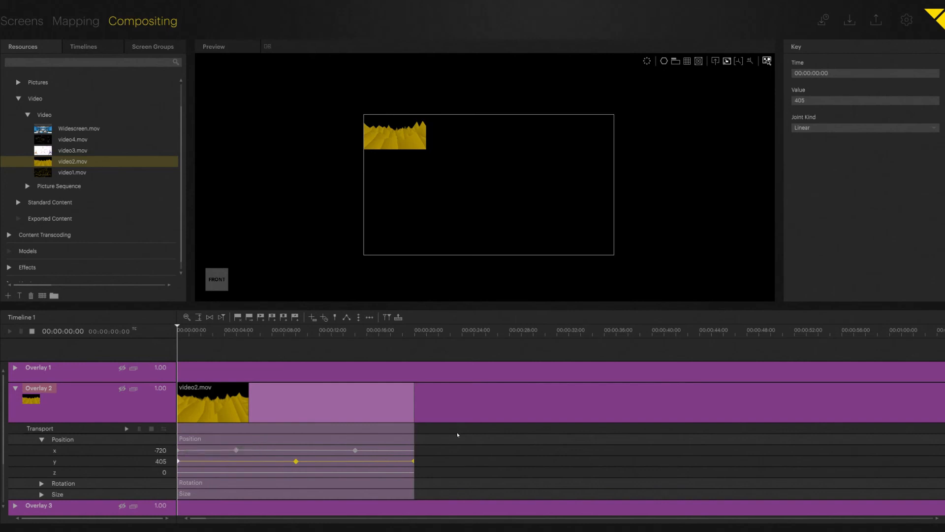
{"action": "key", "text": "ctrl+c"}
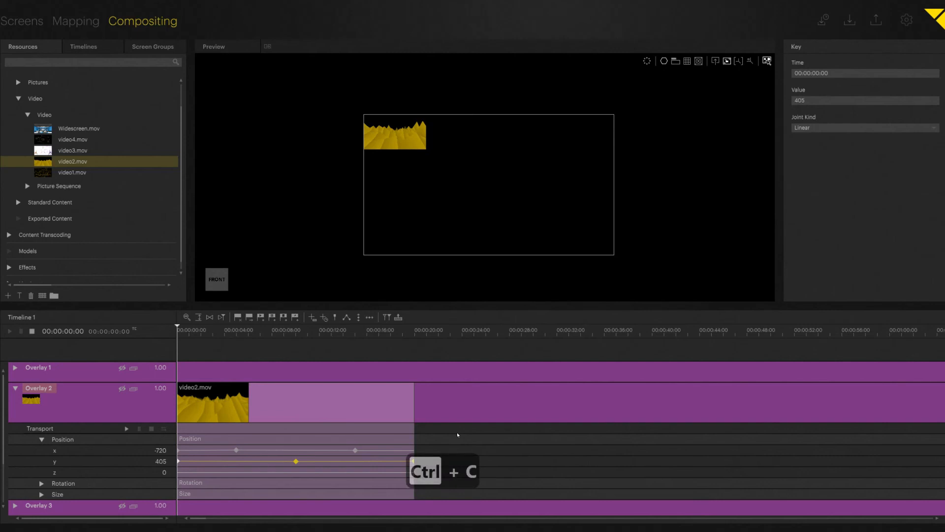
{"action": "key", "text": "alt+Right"}
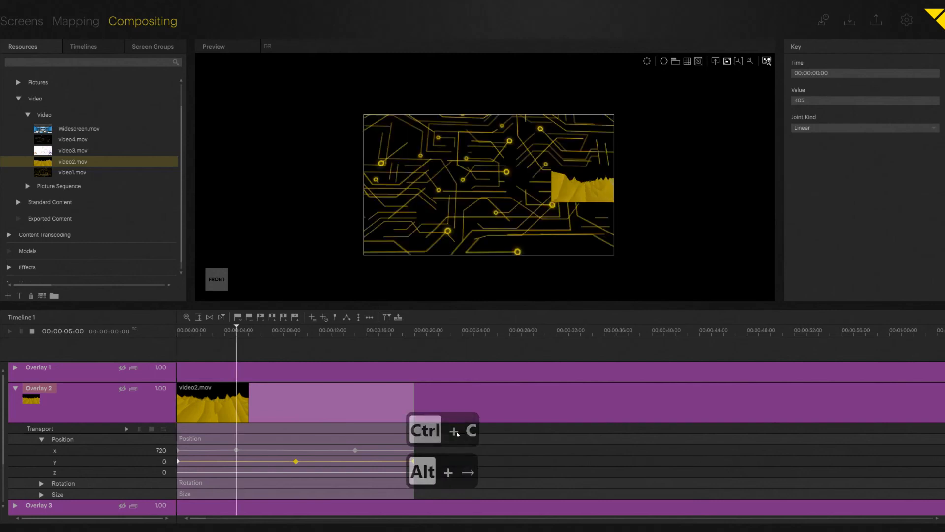
{"action": "key", "text": "ctrl+v"}
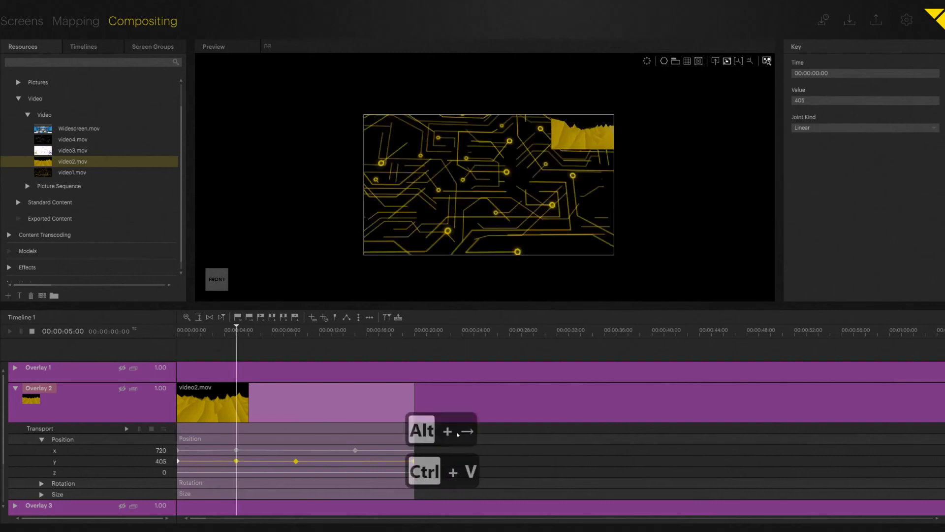
- Copy Overlay 2's X position keyframe with value 720 from 5 seconds and paste it at 10 seconds
{"action": "left_click", "coordinate": [237, 450]}
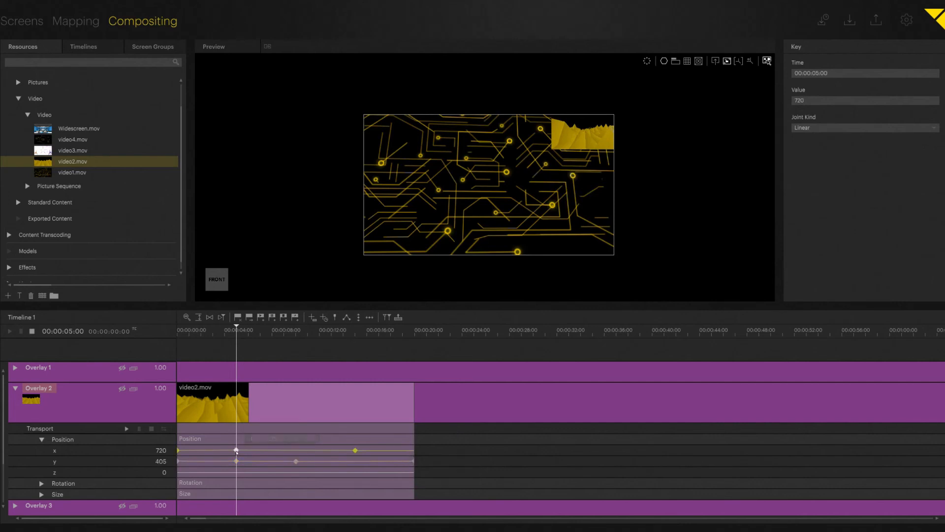
{"action": "key", "text": "ctrl+c"}
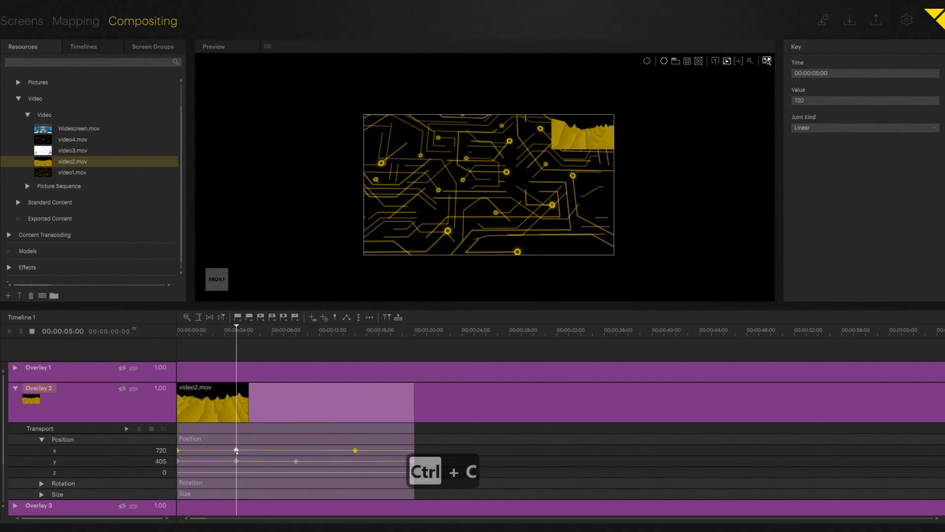
{"action": "key", "text": "alt+Right"}
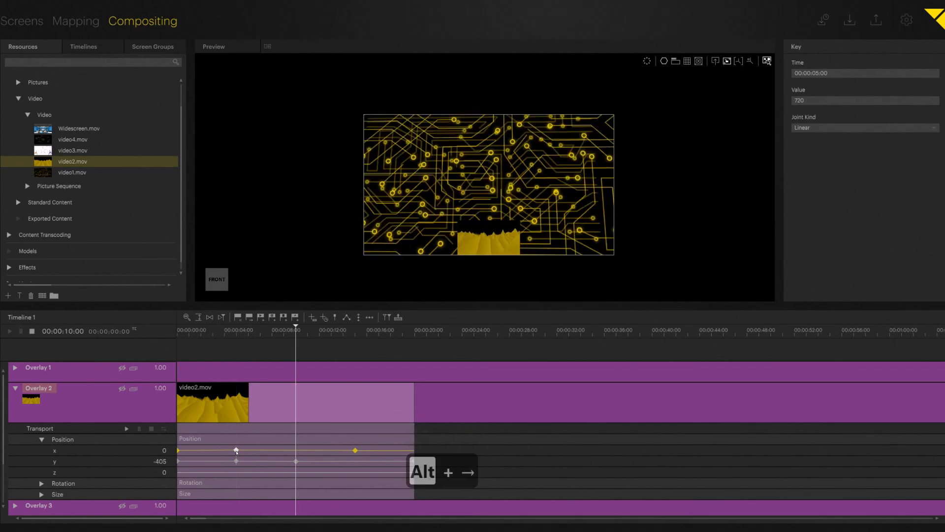
{"action": "key", "text": "ctrl+v"}
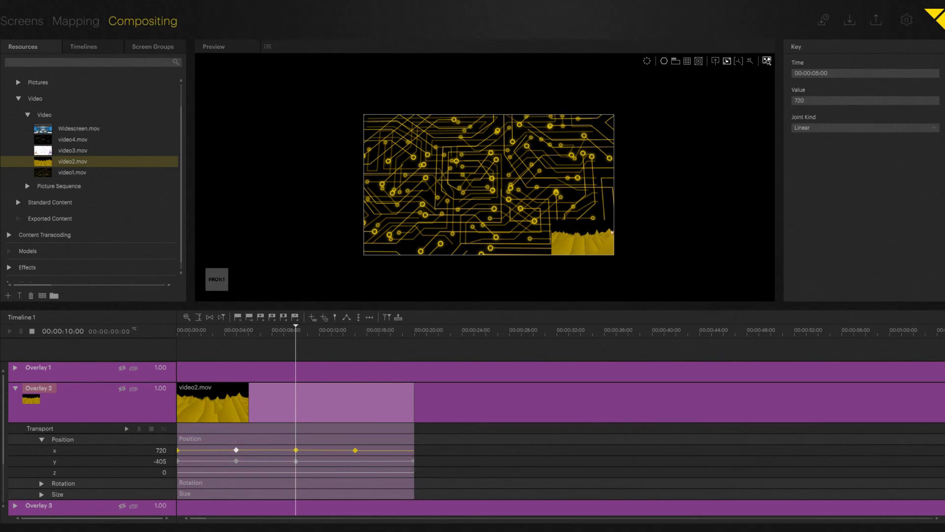
- Copy Overlay 2's Y position keyframe with value -405 from 10 seconds and paste it at 15 seconds
{"action": "left_click", "coordinate": [296, 461]}
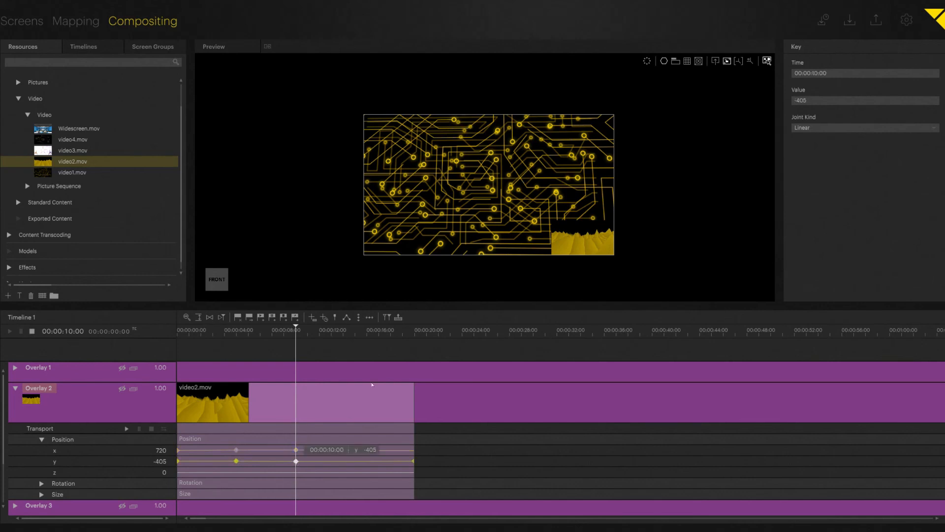
{"action": "key", "text": "ctrl+c"}
{"action": "key", "text": "alt+Right"}
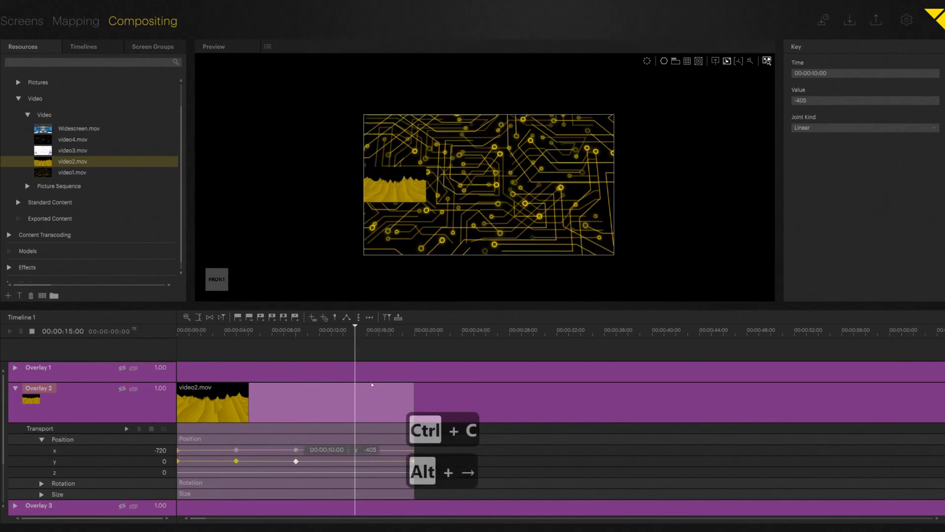
{"action": "key", "text": "ctrl+v"}
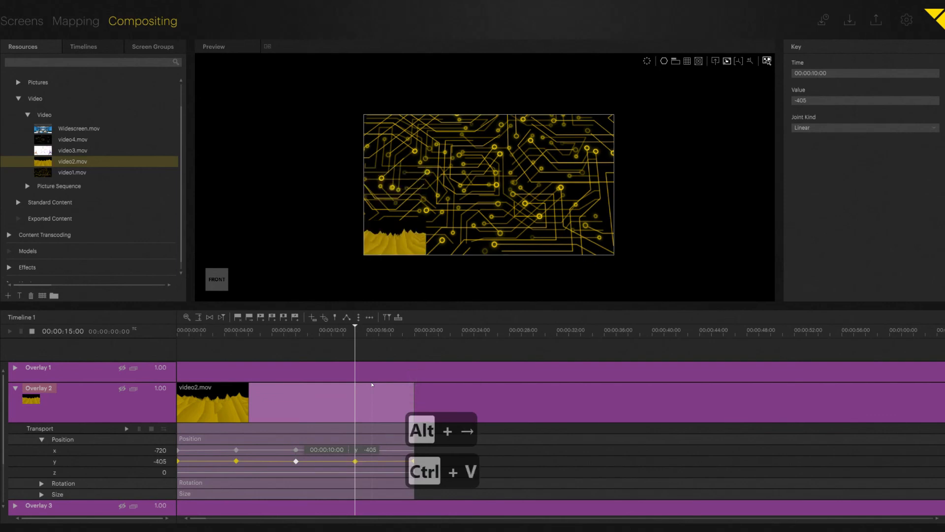
{"action": "left_click", "coordinate": [445, 436]}
- Copy Overlay 2's X position keyframe with value -720 from 15 seconds and paste it at the clip's last frame, 00:00:19:59
{"action": "left_click", "coordinate": [356, 450]}
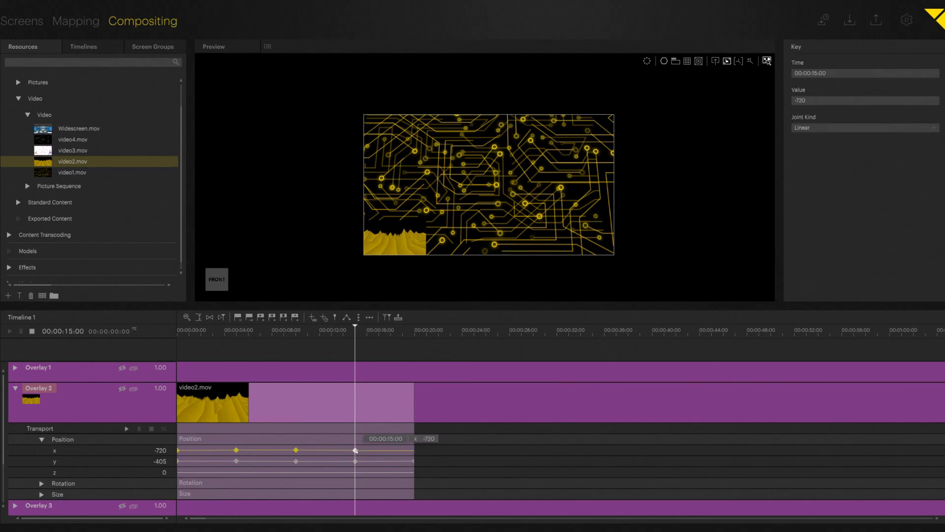
{"action": "key", "text": "ctrl+c"}
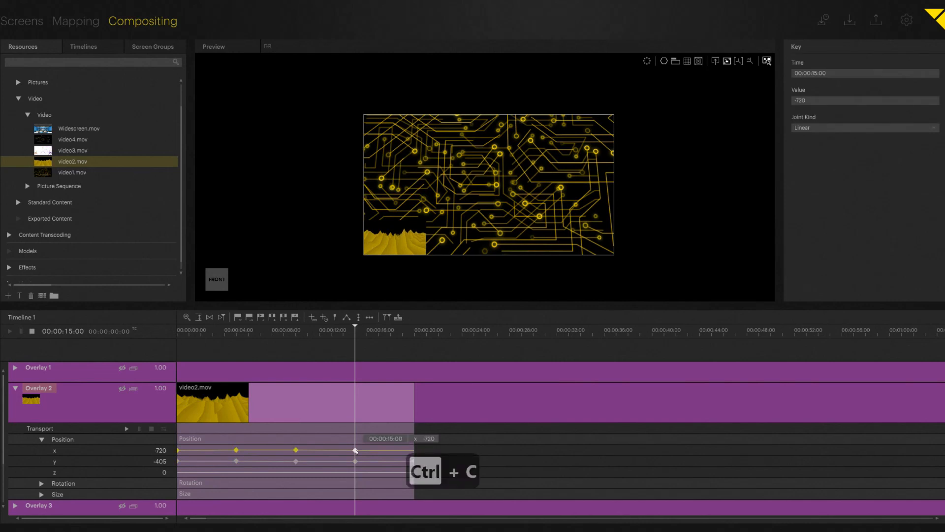
{"action": "key", "text": "alt+Right"}
{"action": "key", "text": "Left"}
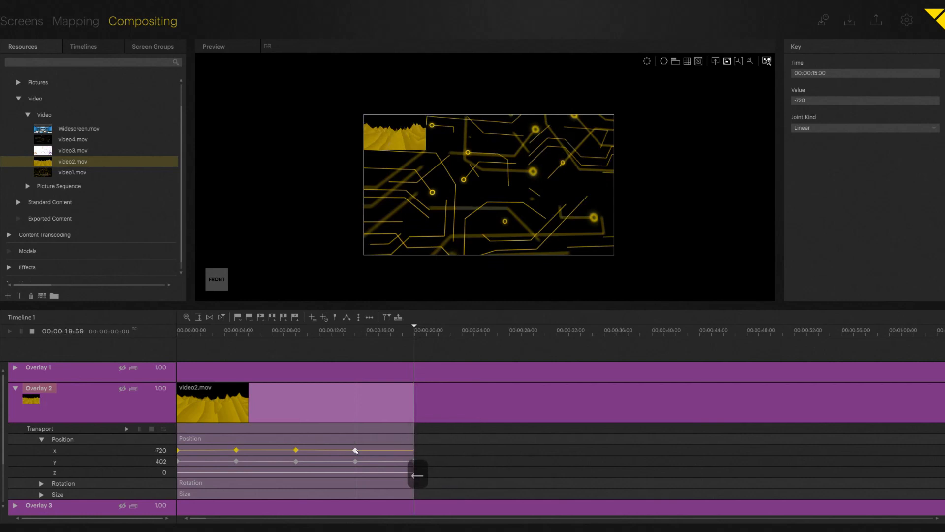
{"action": "key", "text": "ctrl+v"}
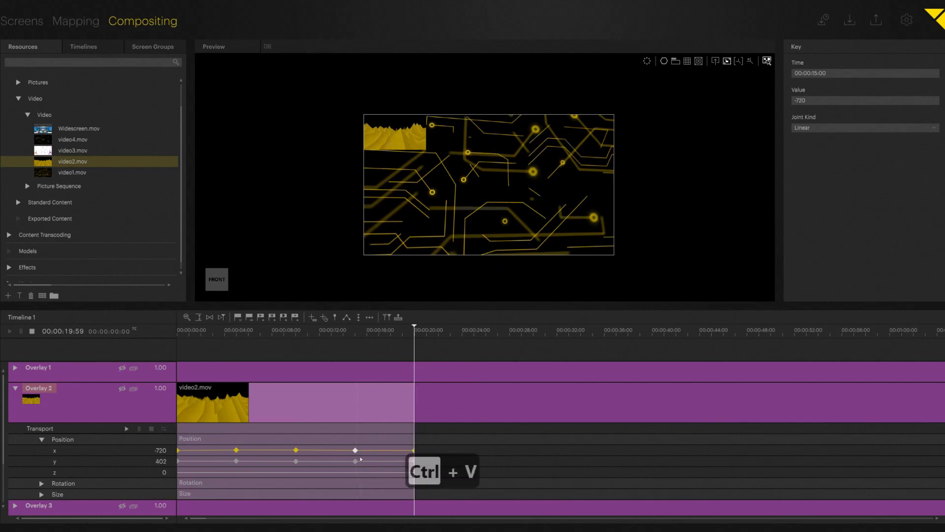
- Scrub through the corner animation to 00:00:20:24, select the Overlay 2 clip and collapse the layer's properties
{"action": "left_click_drag", "start_coordinate": [179, 333], "coordinate": [415, 249]}
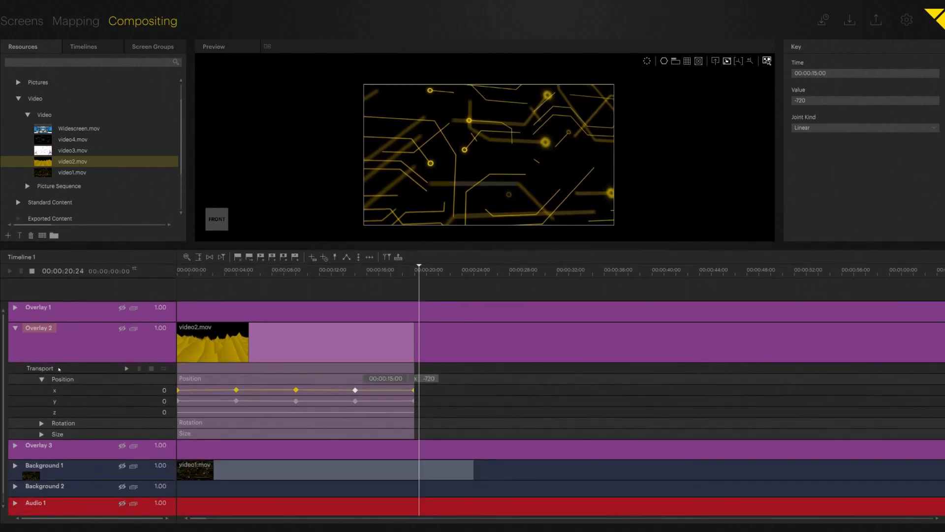
{"action": "left_click", "coordinate": [42, 379]}
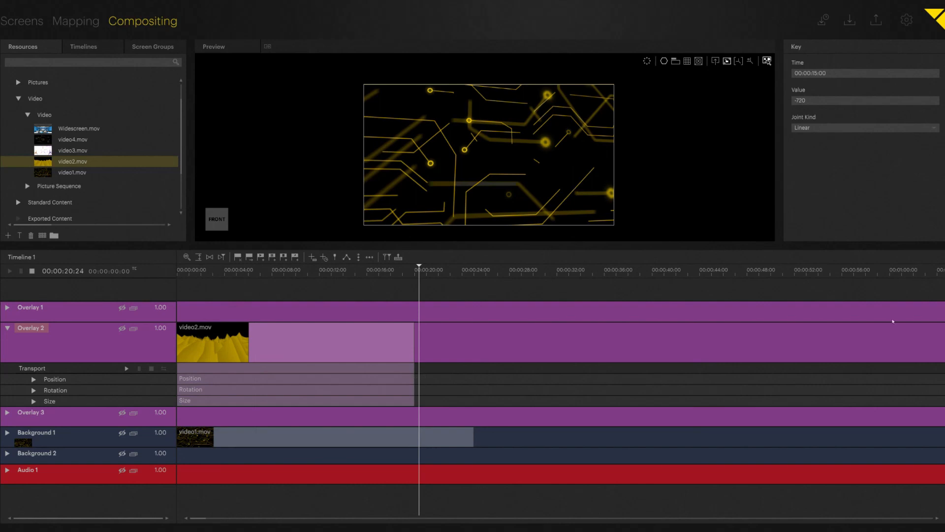
{"action": "left_click", "coordinate": [217, 336]}
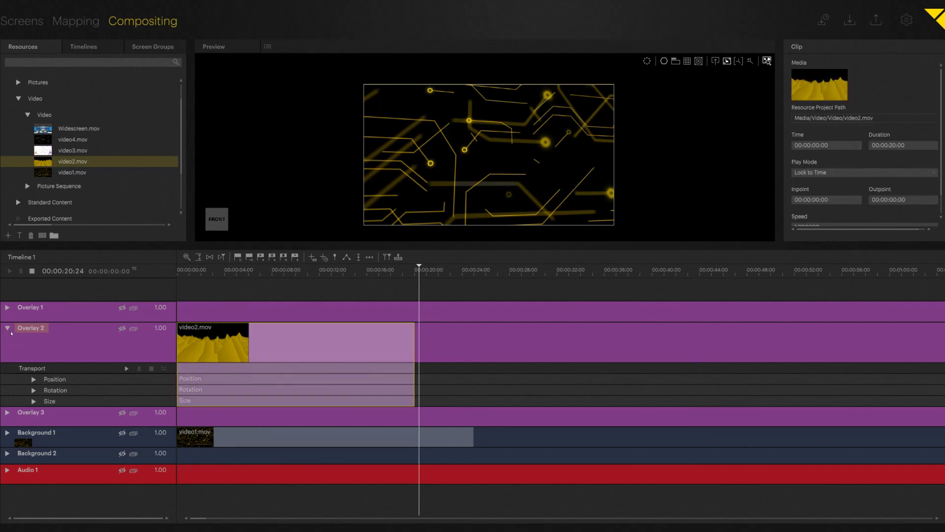
{"action": "left_click", "coordinate": [8, 328]}
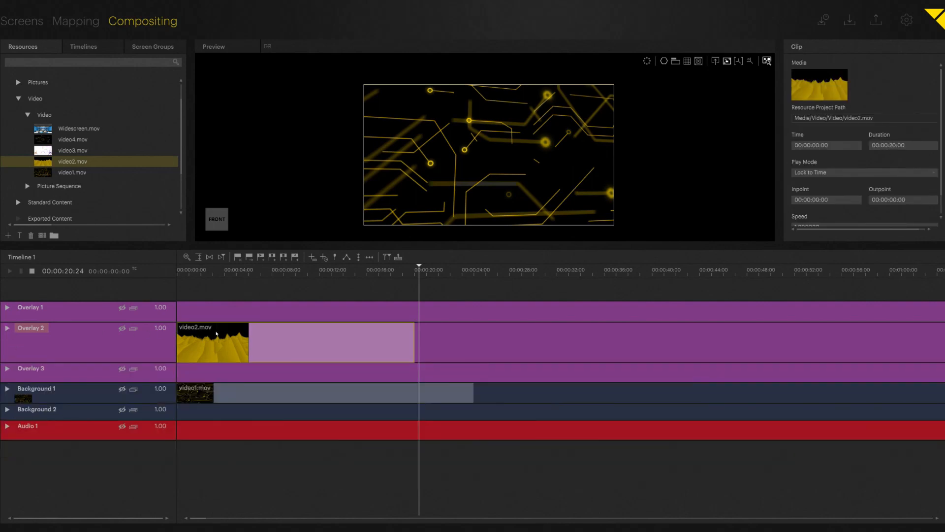
- Copy the video2.mov clip, make the Overlay 3 layer taller and paste the clip onto it at the playhead
{"action": "key", "text": "ctrl+c"}
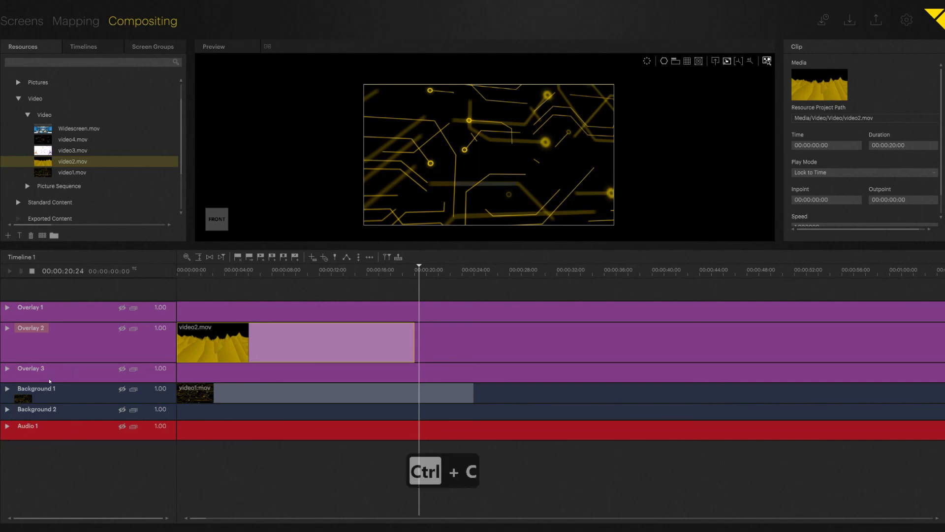
{"action": "left_click_drag", "start_coordinate": [49, 382], "coordinate": [47, 397]}
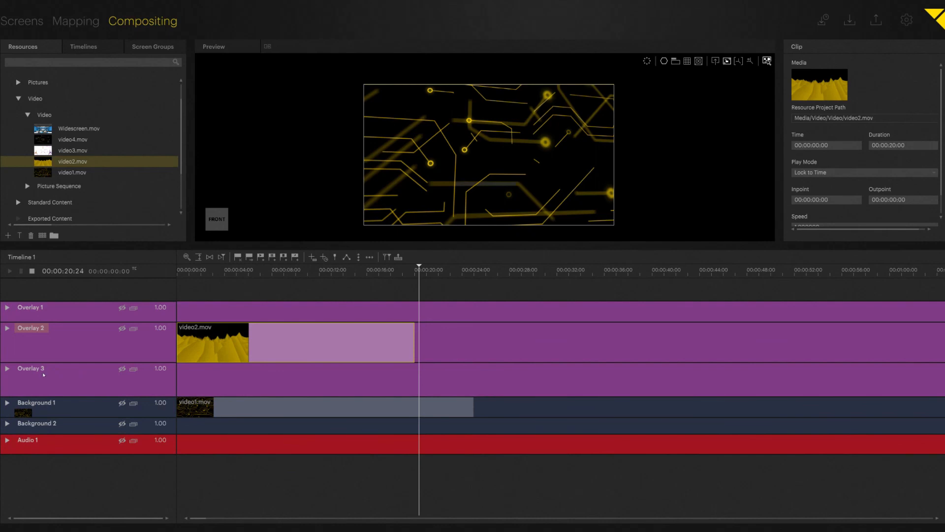
{"action": "left_click", "coordinate": [44, 375]}
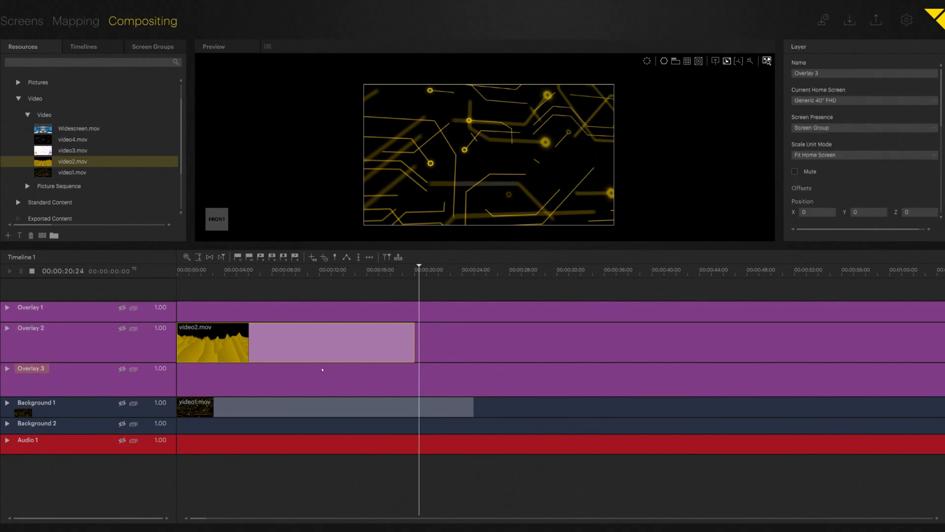
{"action": "key", "text": "ctrl+v"}
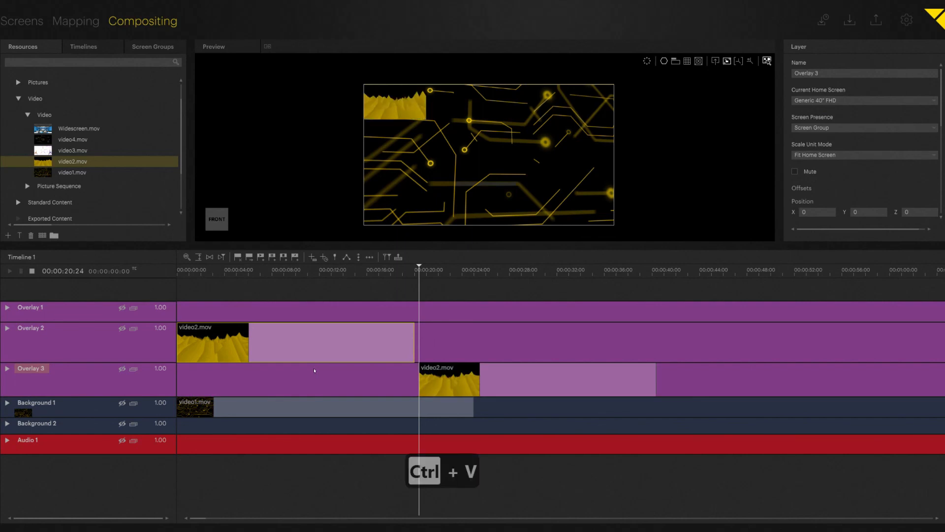
- Set the start time of the pasted clip on Overlay 3 to 00:00:05:00
{"action": "left_click", "coordinate": [465, 375]}
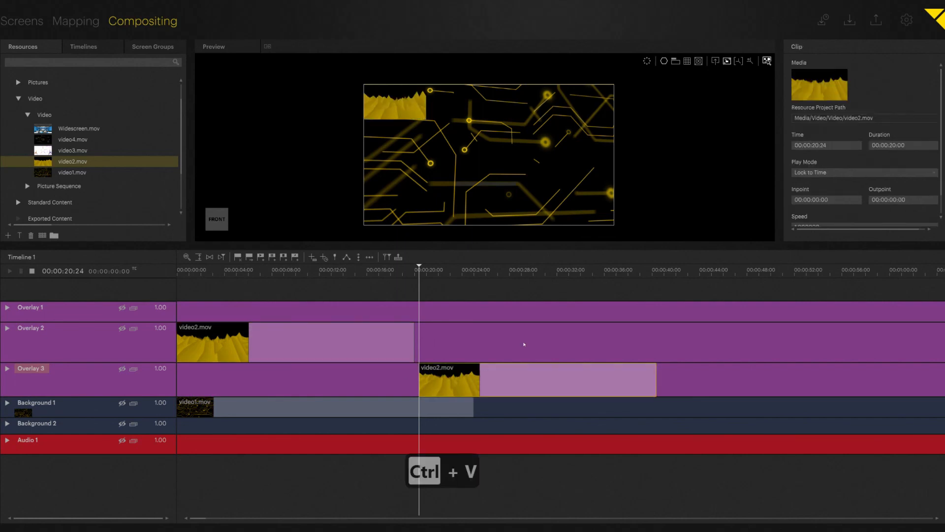
{"action": "left_click", "coordinate": [843, 145]}
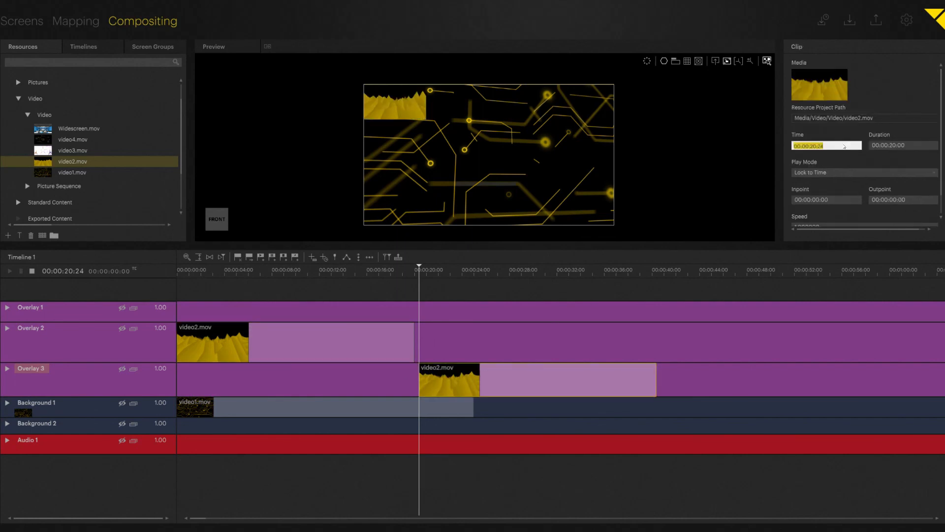
{"action": "type", "text": "500"}
{"action": "key", "text": "Return"}
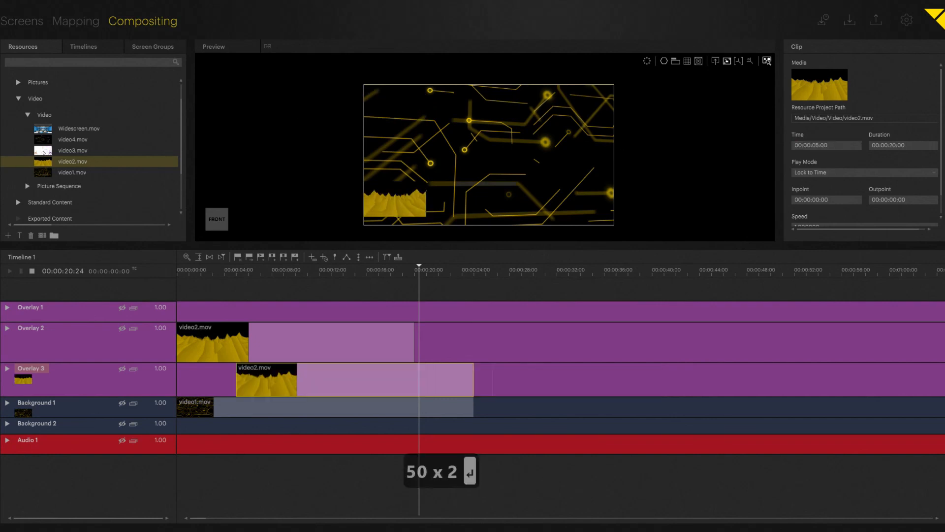
- Replace the Overlay 3 clip's media with video3.mov and scrub the playhead to 00:00:06:25 to check both overlays
{"action": "left_click_drag", "start_coordinate": [43, 150], "coordinate": [272, 382]}
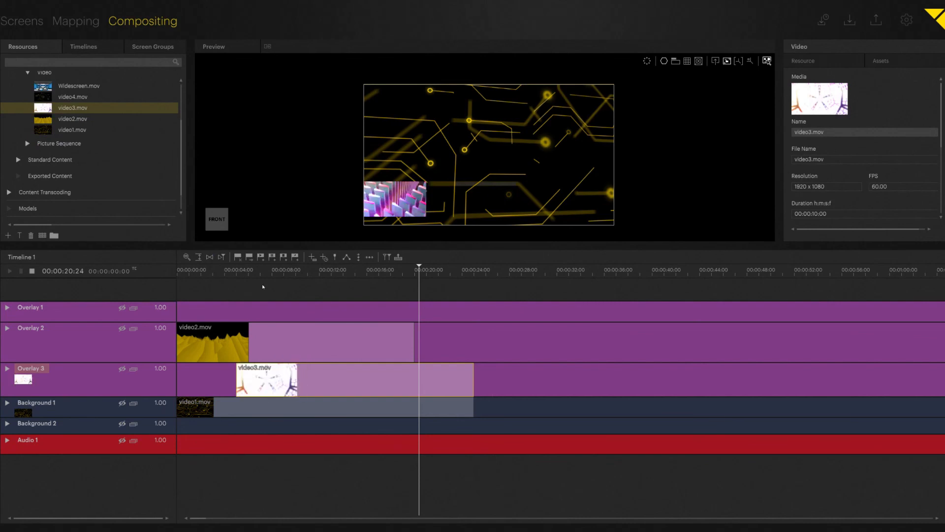
{"action": "mouse_move", "coordinate": [261, 270]}
{"action": "left_mouse_down"}
{"action": "mouse_move", "coordinate": [177, 270]}
{"action": "mouse_move", "coordinate": [466, 277]}
{"action": "mouse_move", "coordinate": [252, 282]}
{"action": "left_mouse_up"}
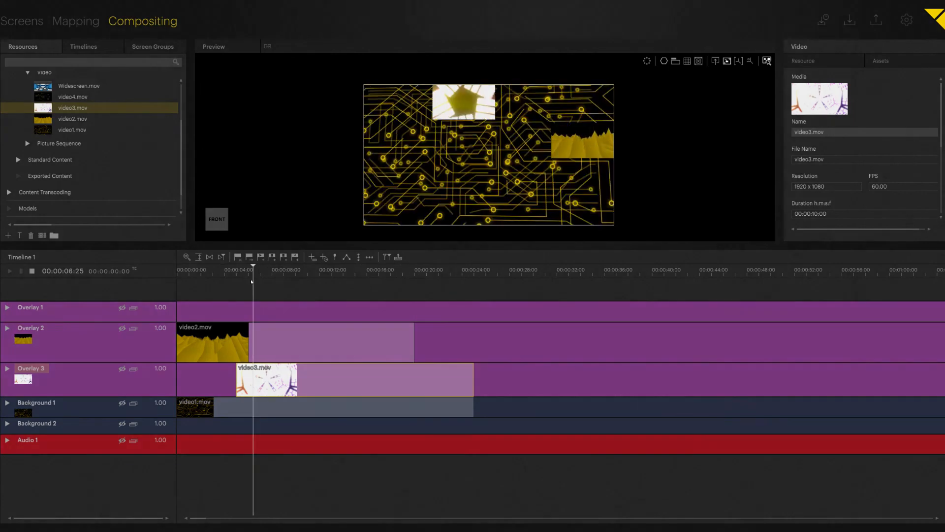